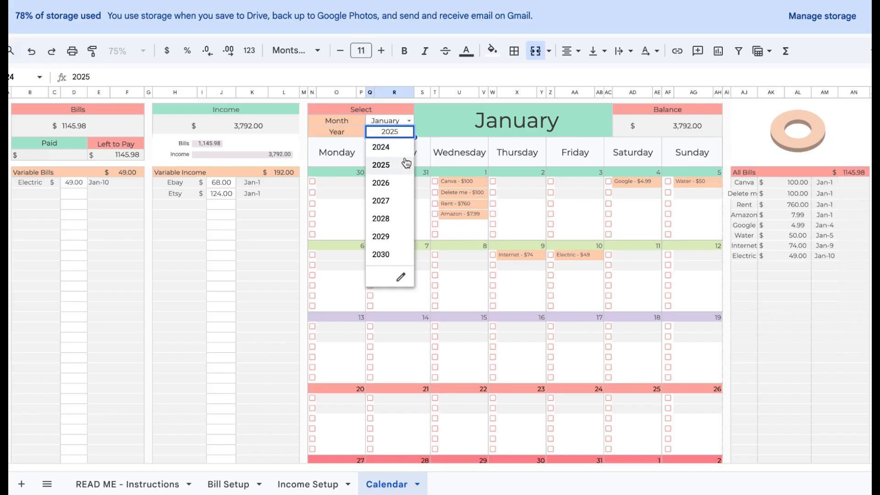
# - Set the calendar's year to 2026
pyautogui.click(402, 184)
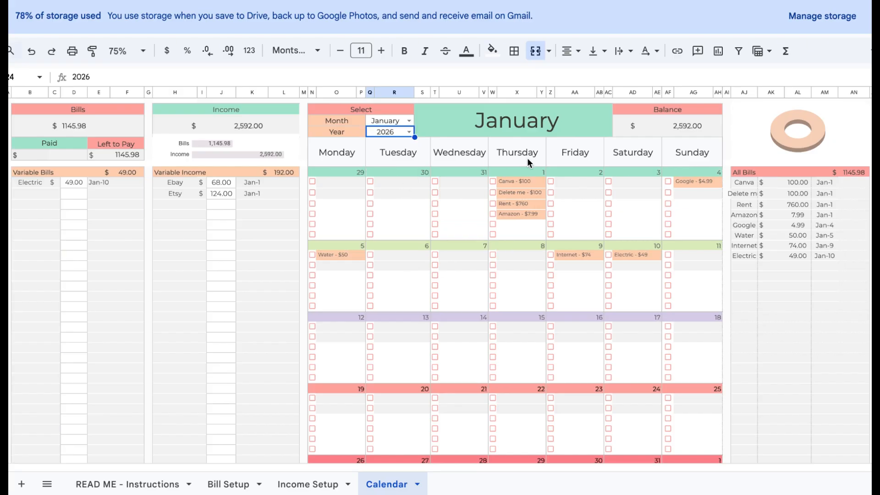
# - Mark the Canva, Delete me, Rent and Amazon bills due on January 1 as paid in the calendar
pyautogui.click(492, 182)
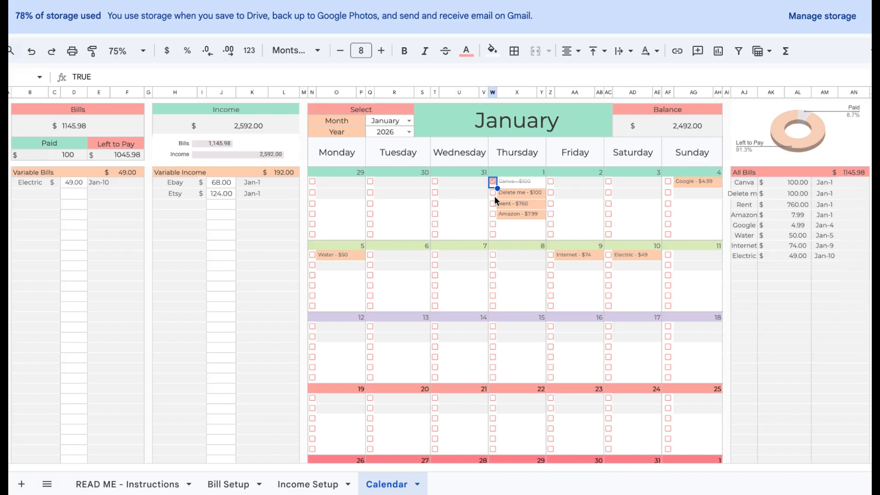
pyautogui.click(494, 193)
pyautogui.click(493, 203)
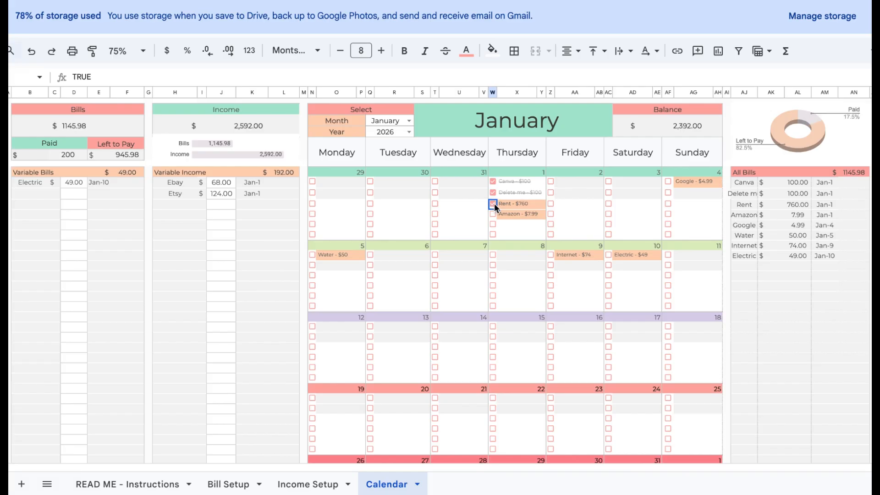
pyautogui.click(494, 214)
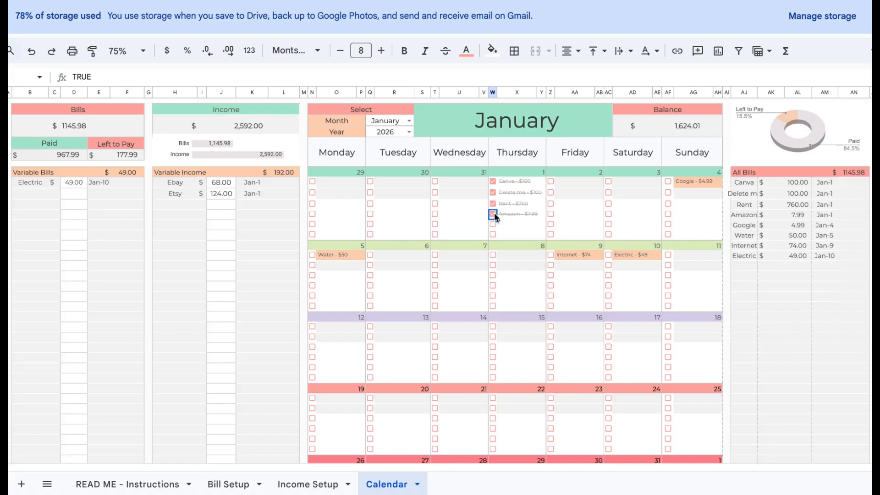
# - Clear the paid marks from all four January 1 bills, going from Amazon up to Canva
pyautogui.click(493, 214)
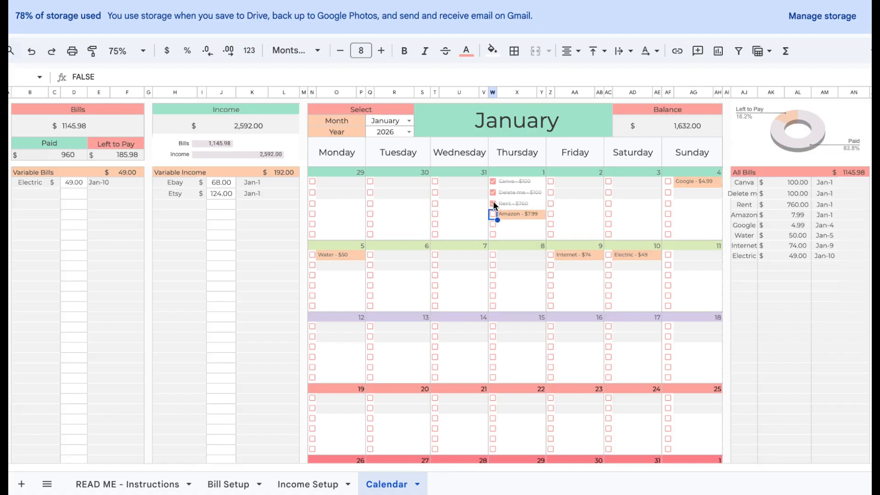
pyautogui.click(493, 204)
pyautogui.click(493, 192)
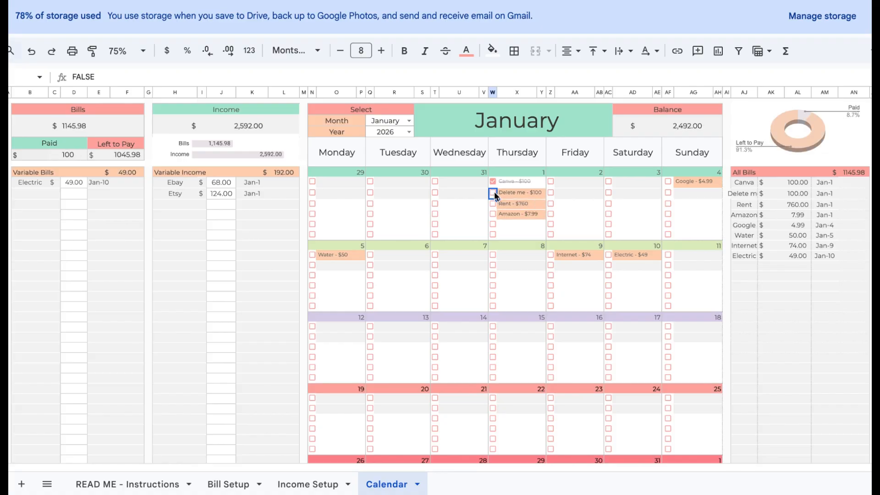
pyautogui.click(493, 182)
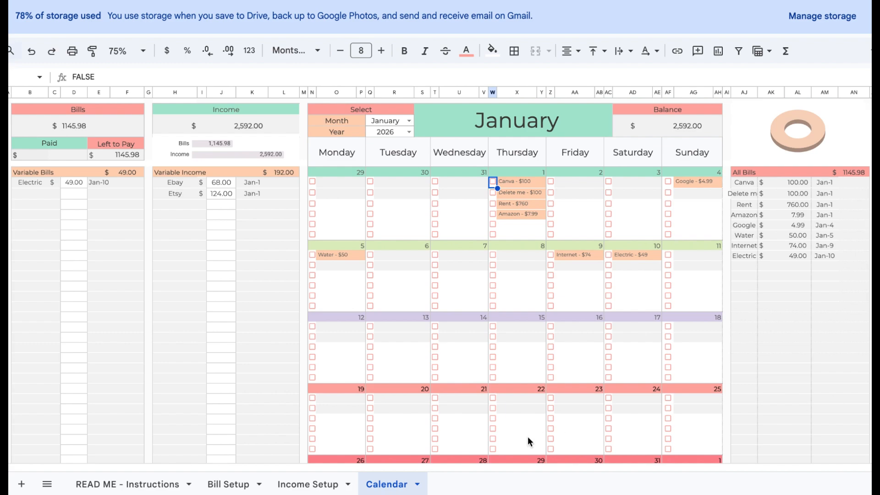
# - On the Bill Setup sheet, choose Monday as the start of week and $ as the currency
pyautogui.click(304, 487)
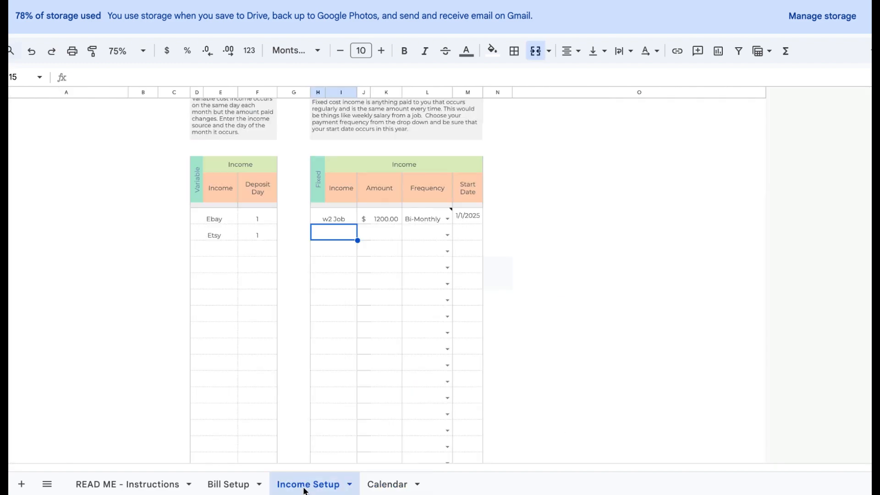
pyautogui.click(232, 488)
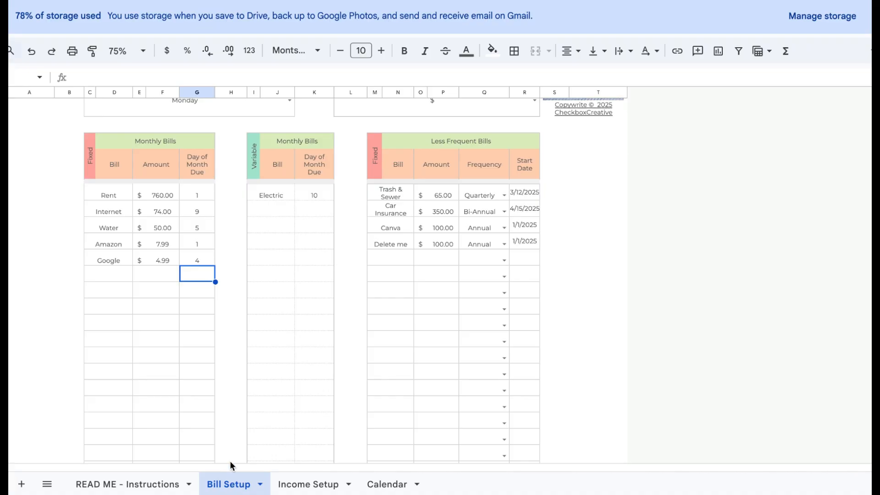
pyautogui.scroll(3, 214, 422)
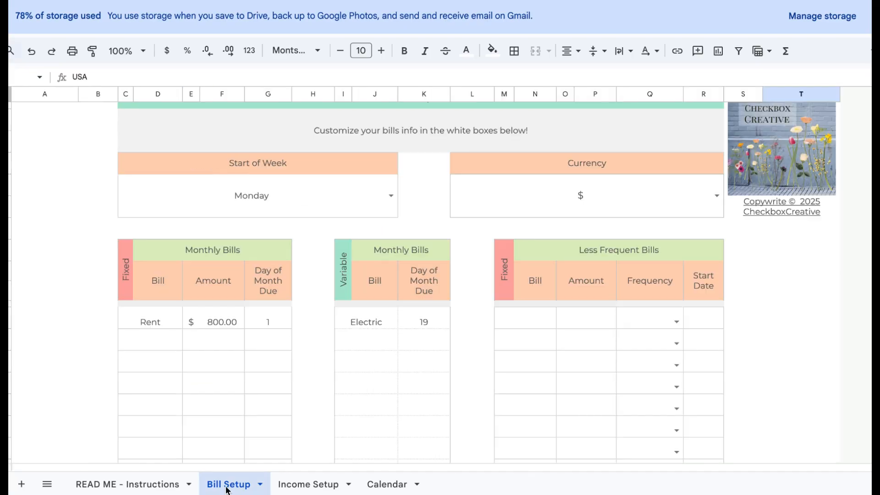
pyautogui.click(391, 196)
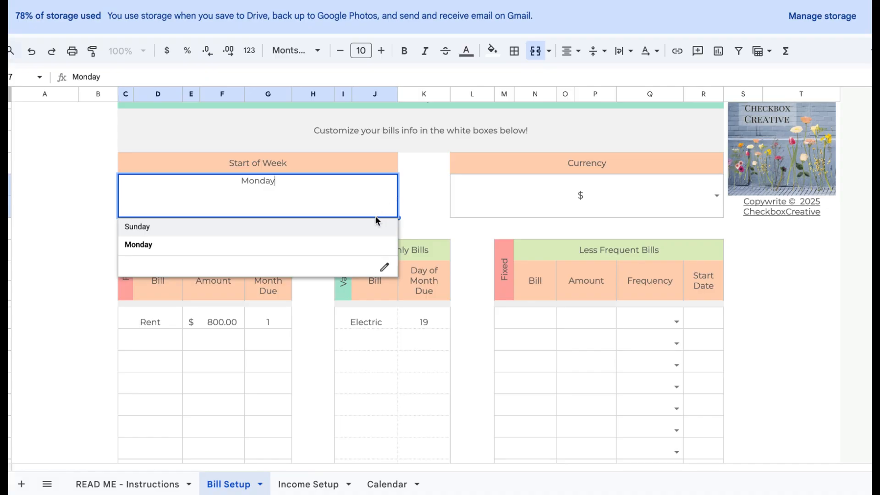
pyautogui.click(368, 248)
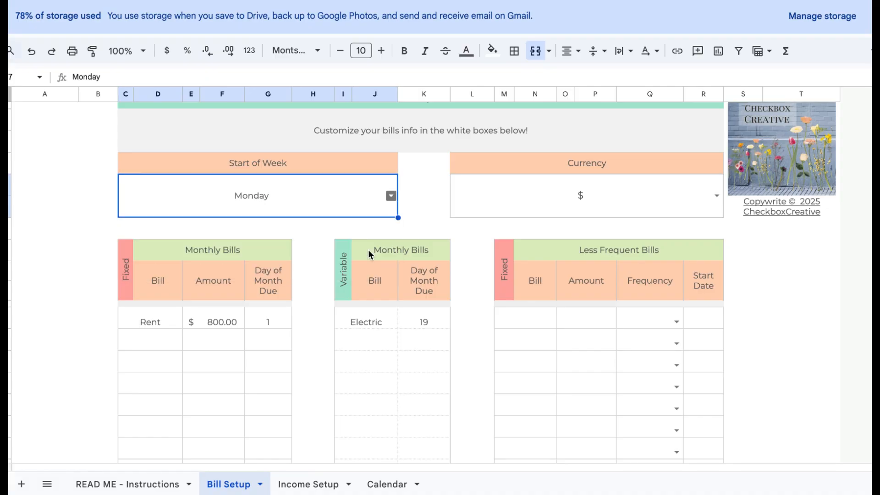
pyautogui.click(717, 196)
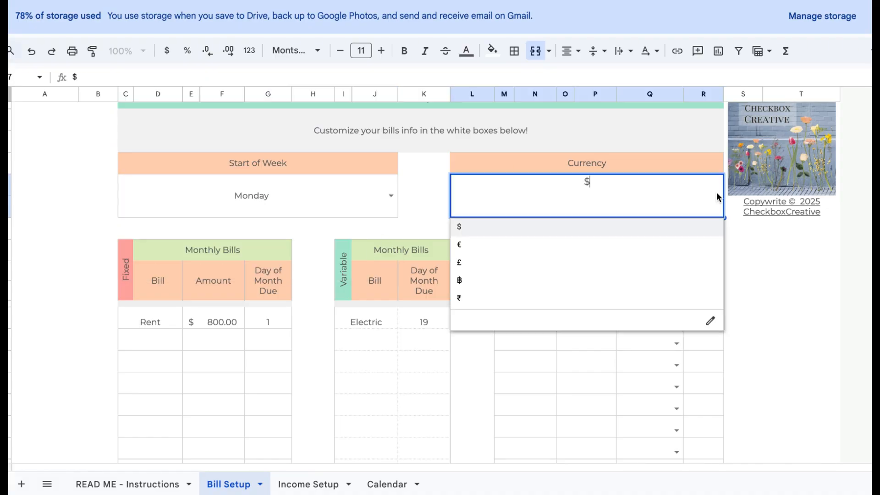
pyautogui.click(688, 230)
# - Set the Rent amount in the fixed monthly bills to 760
pyautogui.scroll(-3, 458, 346)
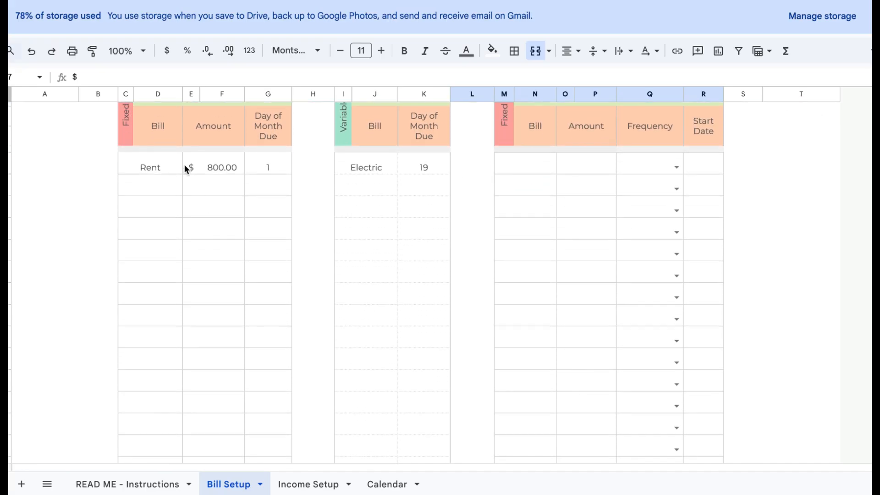
pyautogui.click(222, 167)
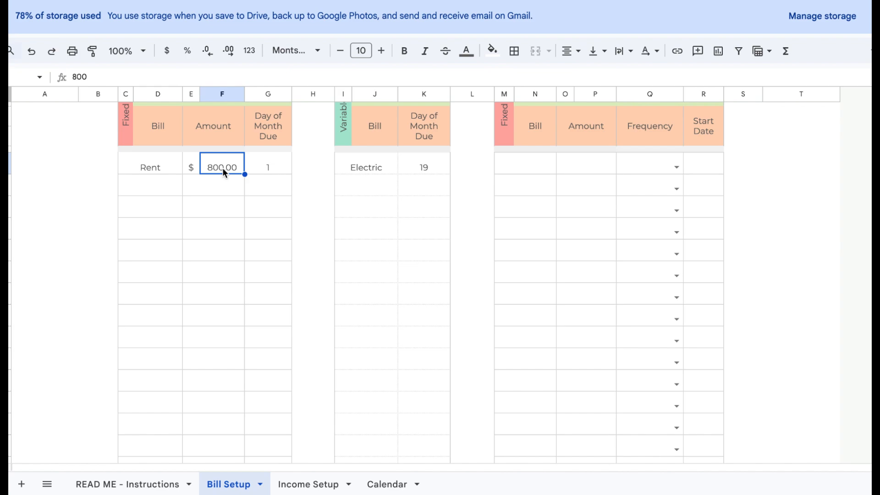
pyautogui.write('760')
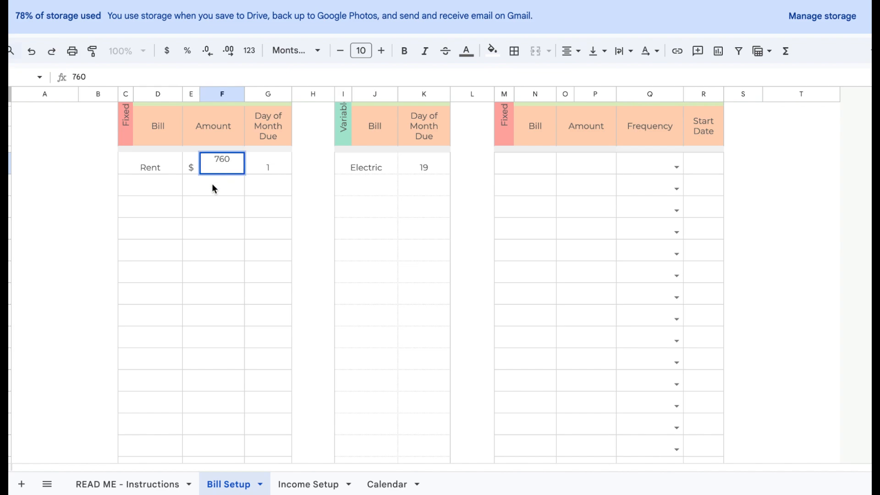
# - Add Internet as a fixed monthly bill below Rent, with amount 74 and due day 9
pyautogui.click(157, 184)
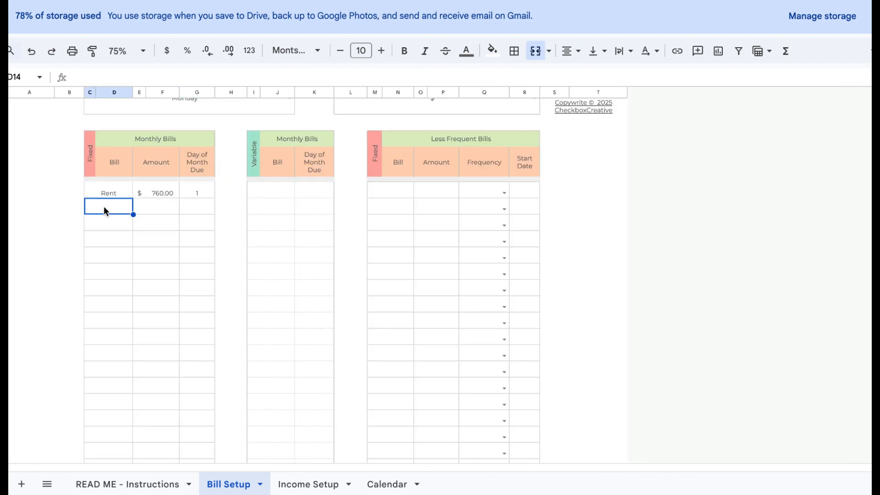
pyautogui.press('Return')
pyautogui.write('Internet')
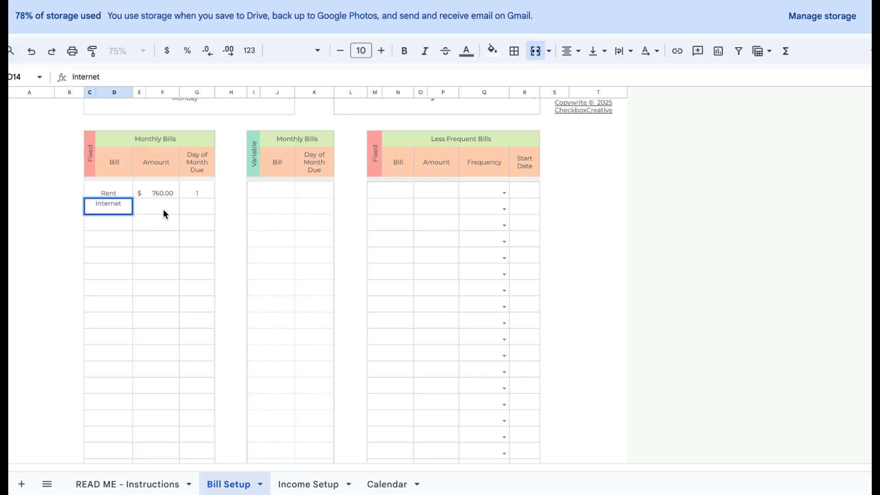
pyautogui.click(165, 209)
pyautogui.write('74')
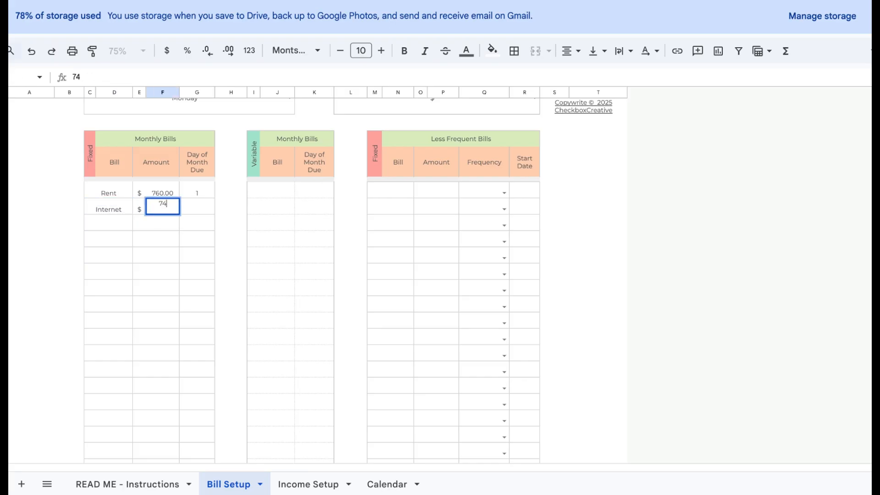
pyautogui.click(206, 210)
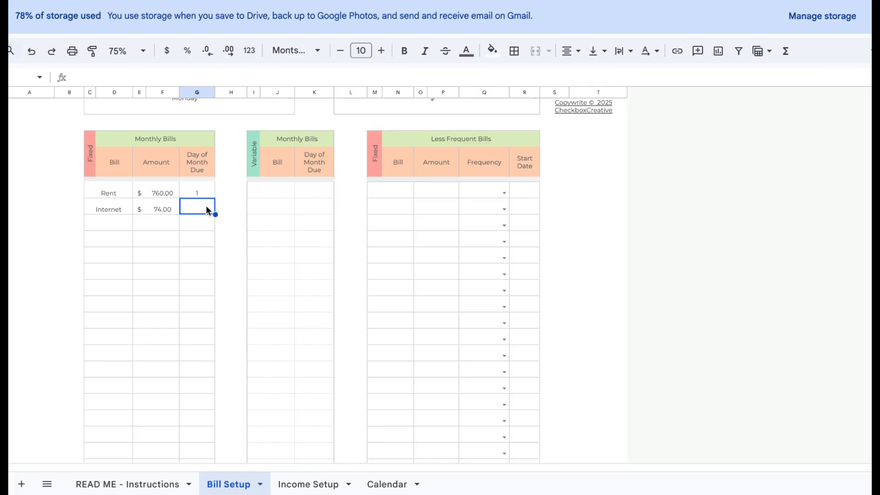
pyautogui.write('9')
# - Add Amazon Prime as the third fixed monthly bill, with amount 7.99 and due day 5
pyautogui.click(119, 227)
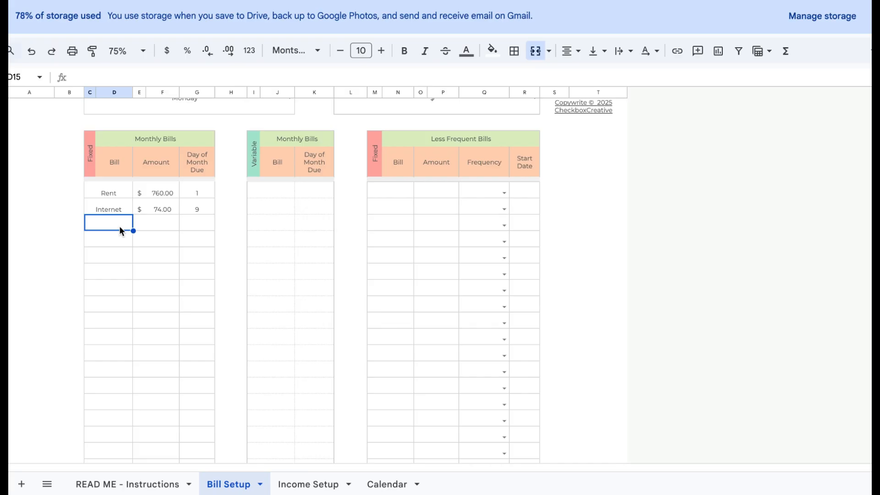
pyautogui.write('Amazon')
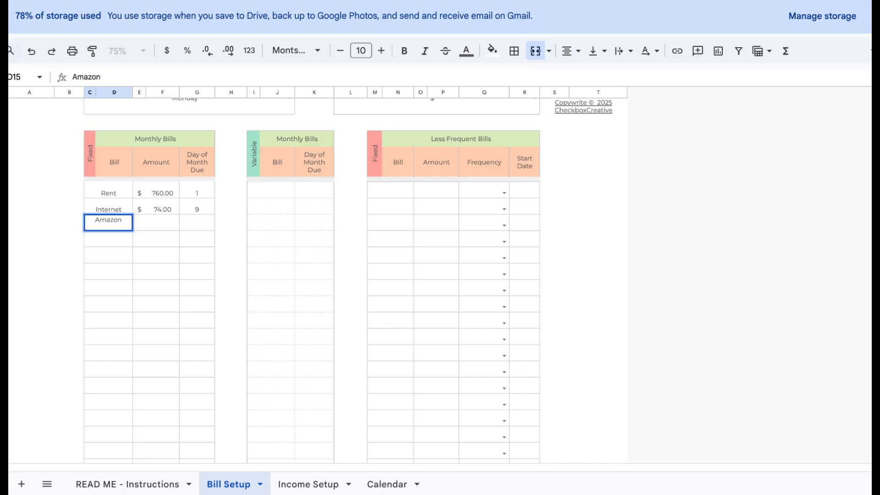
pyautogui.write(' Prime')
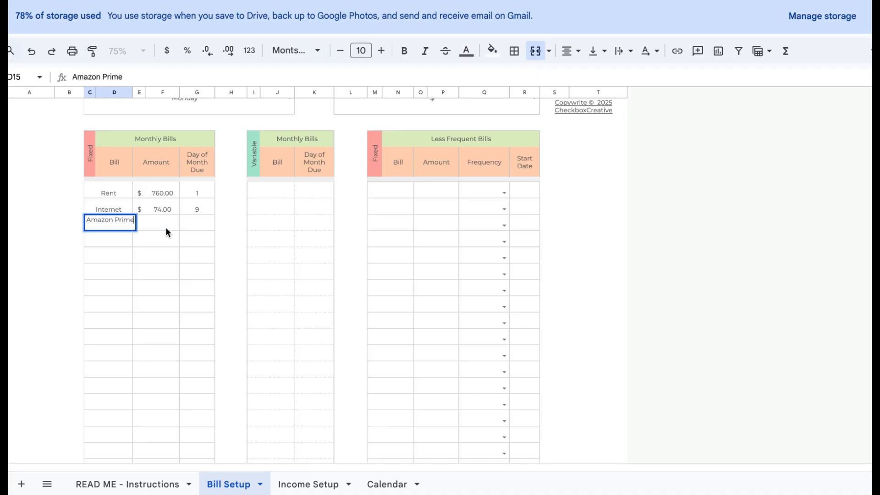
pyautogui.click(166, 226)
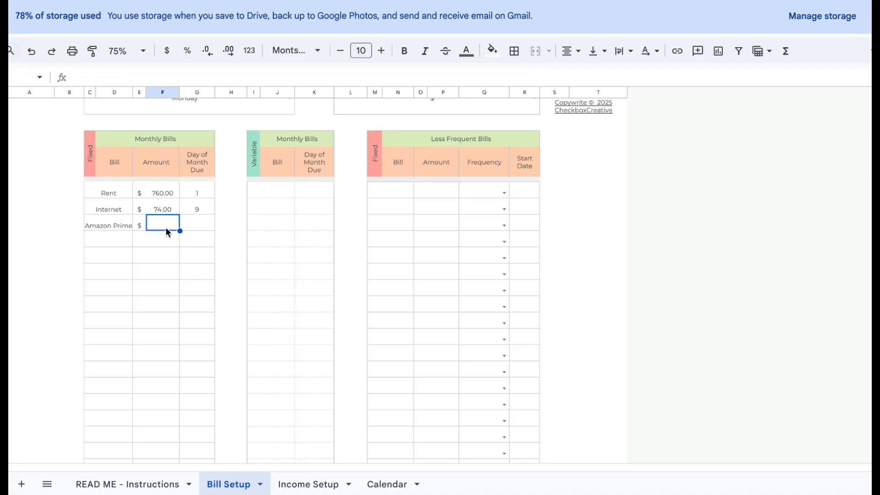
pyautogui.write('7.99')
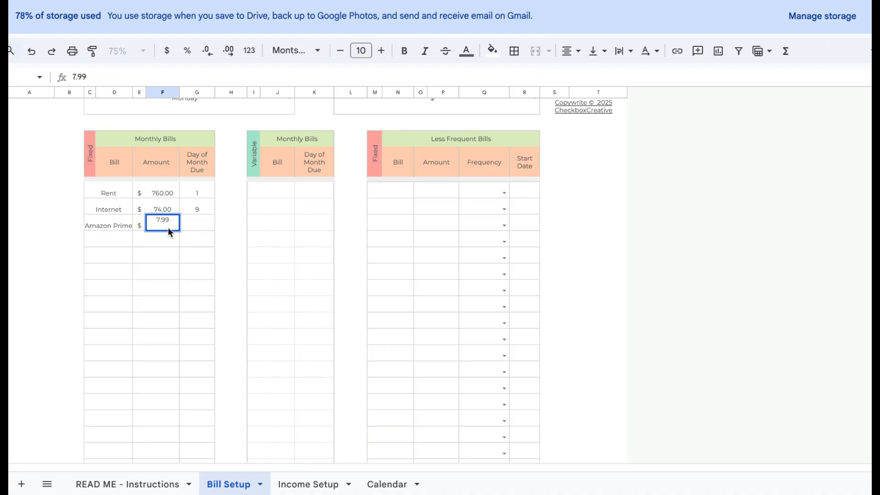
pyautogui.click(208, 227)
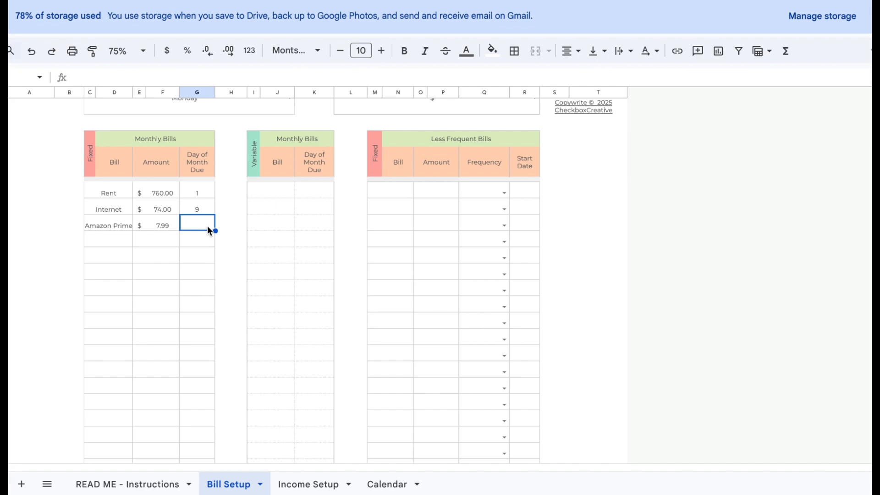
pyautogui.write('5')
# - Add Google as the fourth fixed monthly bill, with amount 4.99 and due day 3
pyautogui.click(119, 237)
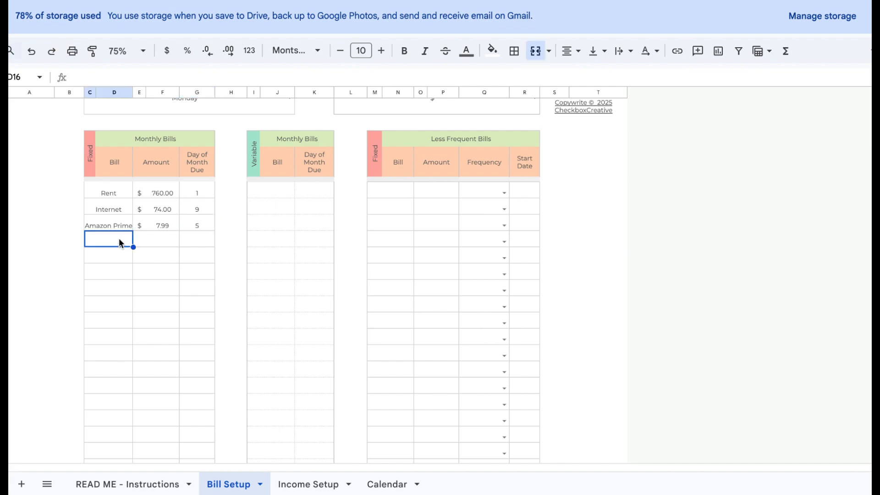
pyautogui.write('Google')
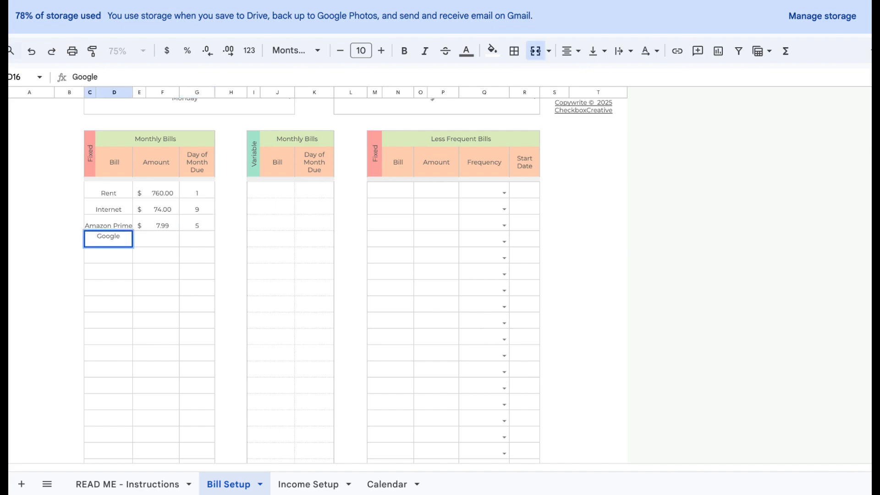
pyautogui.click(171, 236)
pyautogui.write('4.99')
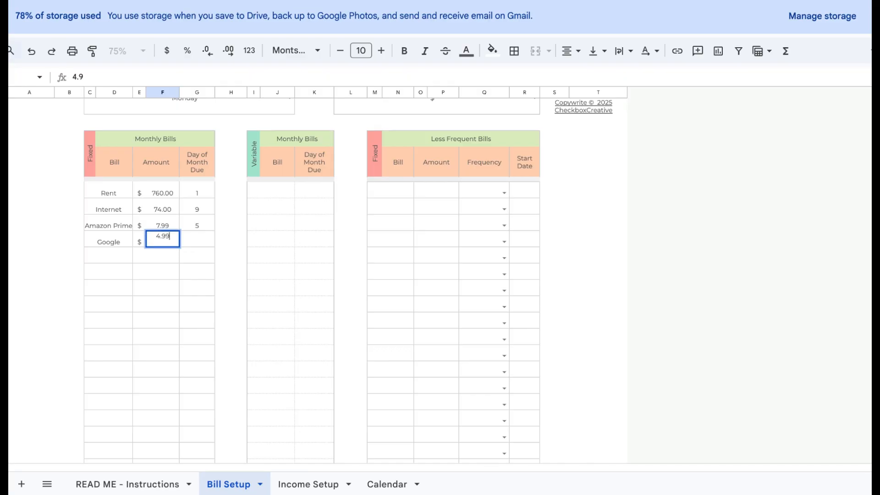
pyautogui.click(200, 236)
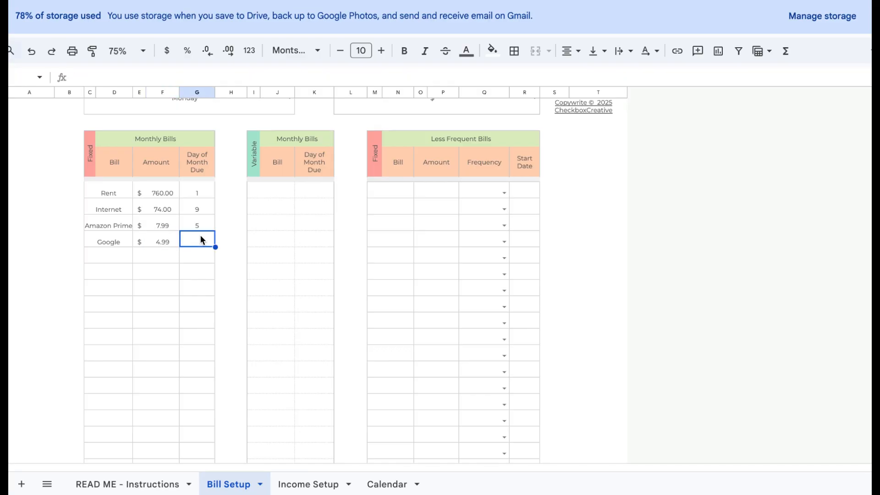
pyautogui.write('3')
pyautogui.click(108, 254)
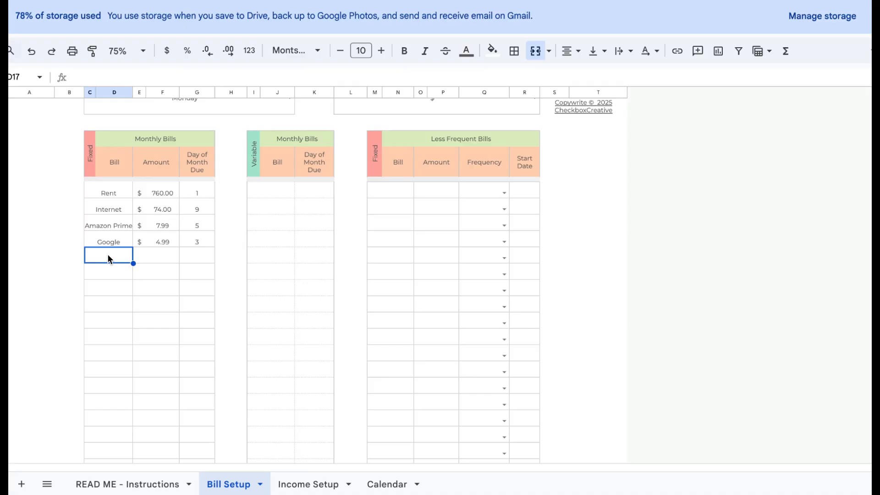
# - Enter Electric as the first variable monthly bill, with 10 as its day of month due
pyautogui.click(284, 193)
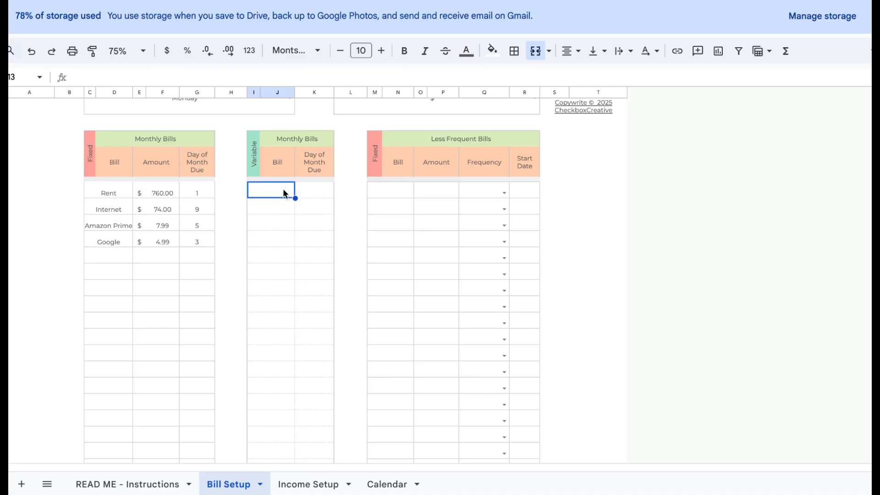
pyautogui.write('Electric')
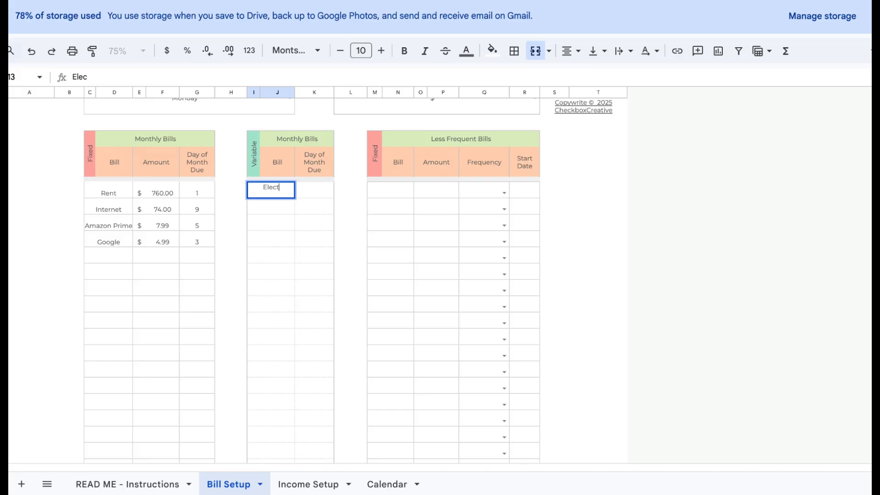
pyautogui.click(321, 191)
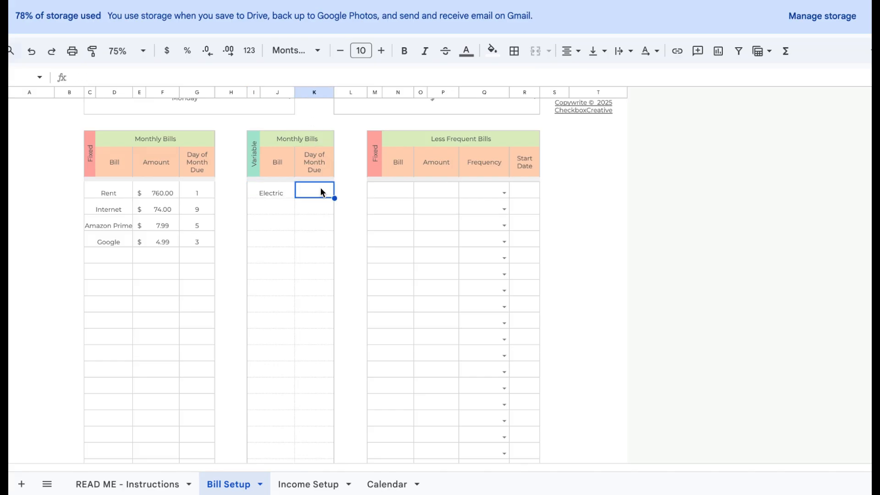
pyautogui.write('10')
pyautogui.click(274, 210)
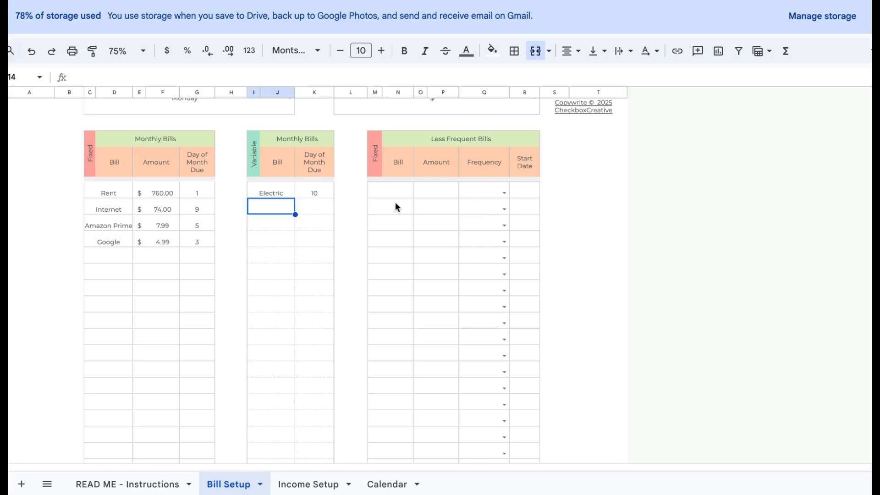
# - Enter Water & sewer as the first less frequent bill, with amount 65 and frequency Quarterly
pyautogui.click(402, 190)
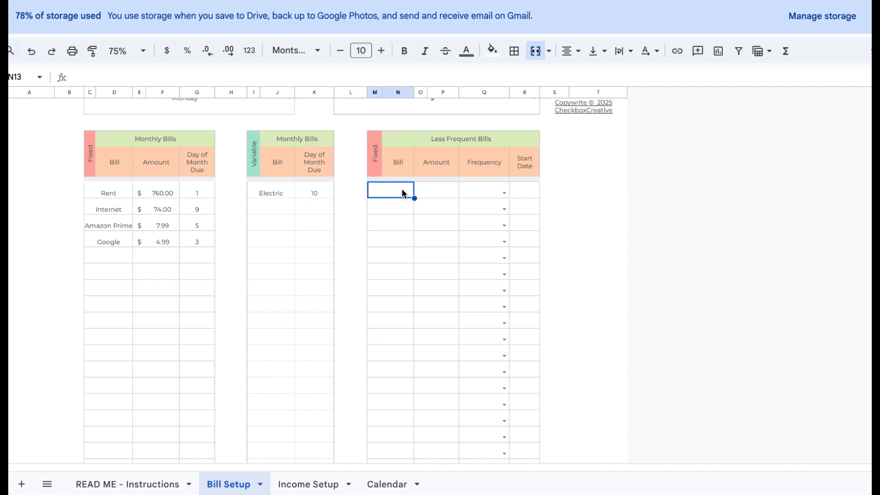
pyautogui.write('Wate')
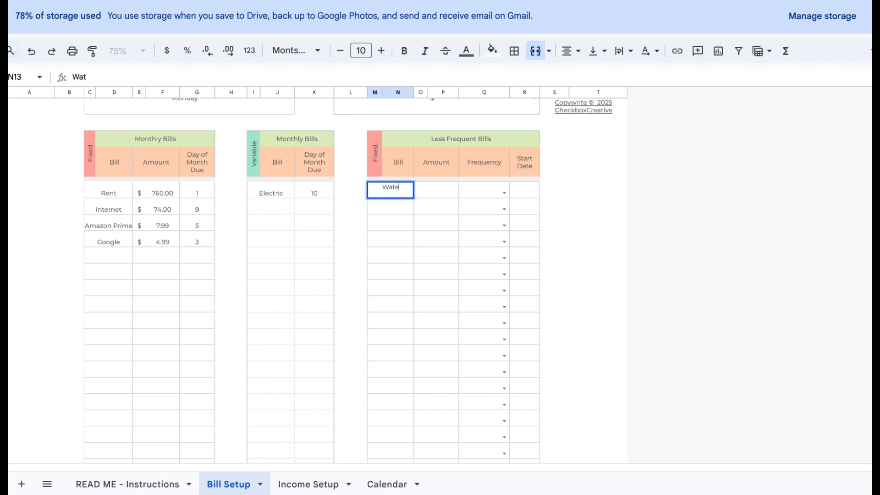
pyautogui.write('r & sewer')
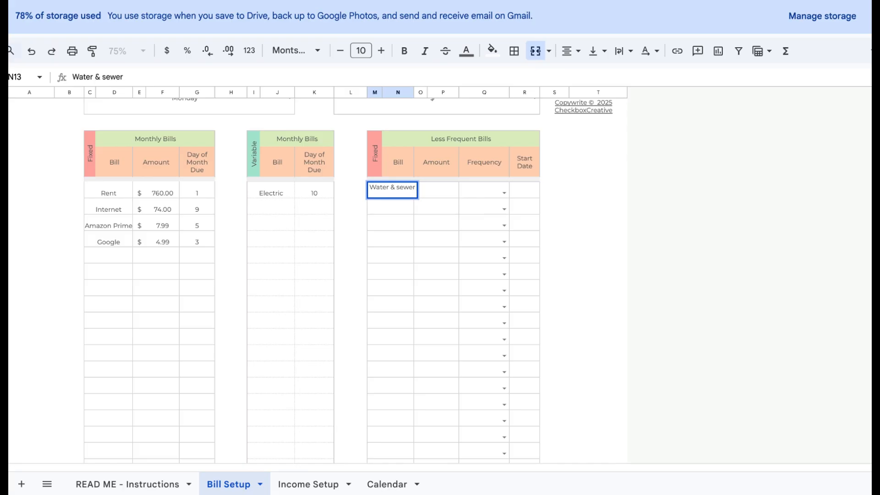
pyautogui.click(455, 193)
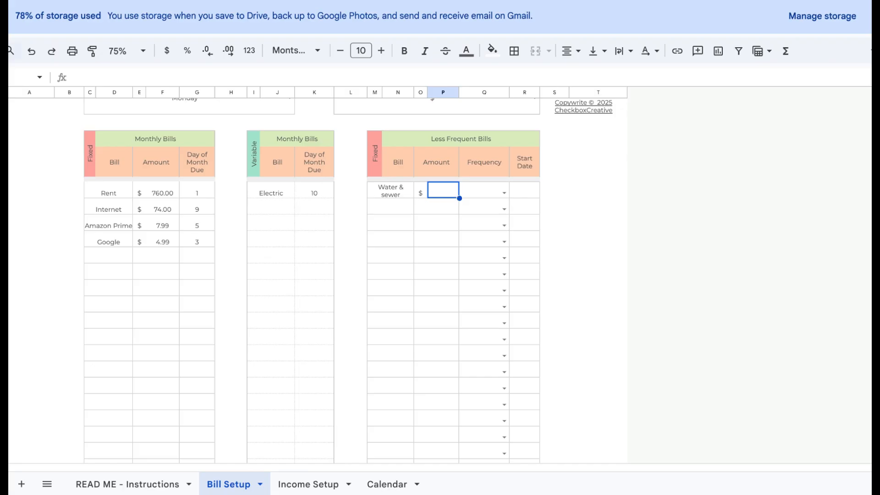
pyautogui.write('65')
pyautogui.click(504, 193)
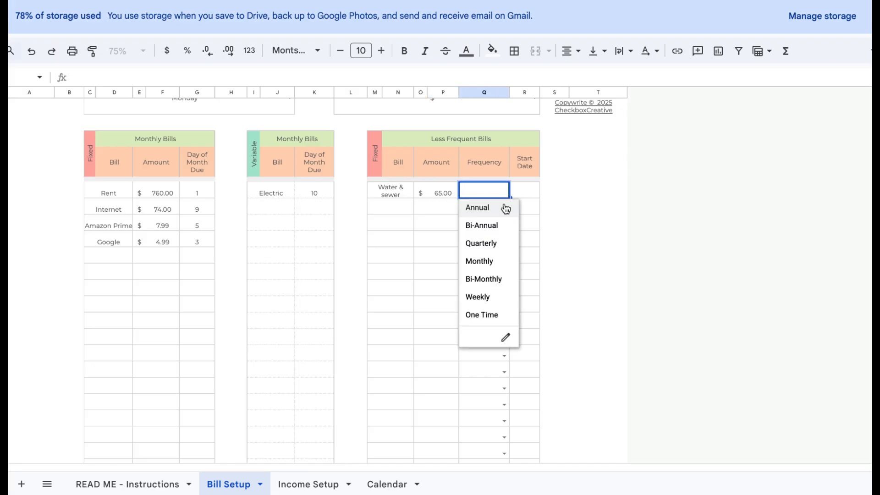
pyautogui.click(500, 244)
# - Set the start date of the Water & sewer bill to 3/15/2025
pyautogui.doubleClick(527, 191)
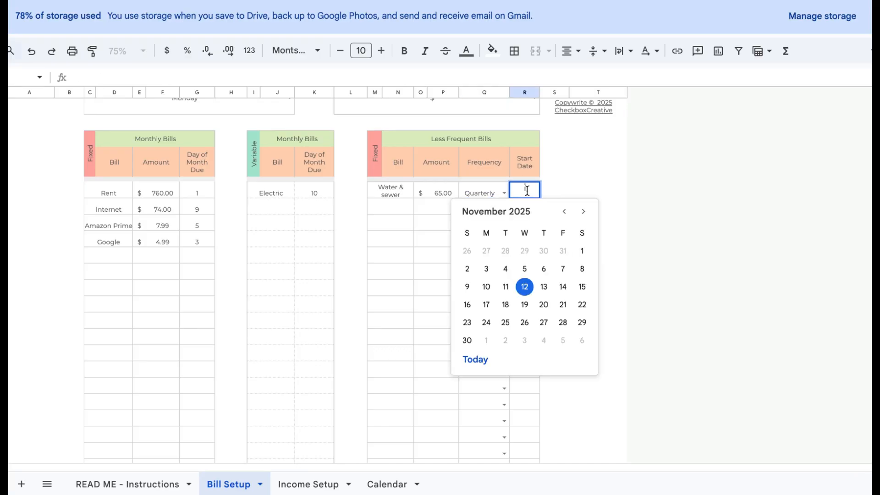
pyautogui.click(564, 213)
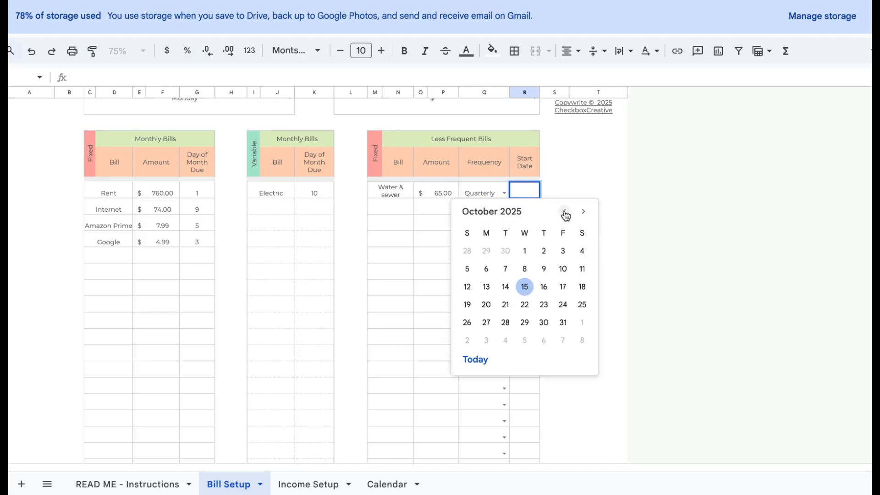
pyautogui.click(565, 213)
pyautogui.click(565, 213)
pyautogui.click(565, 213)
pyautogui.click(565, 213)
pyautogui.click(565, 213)
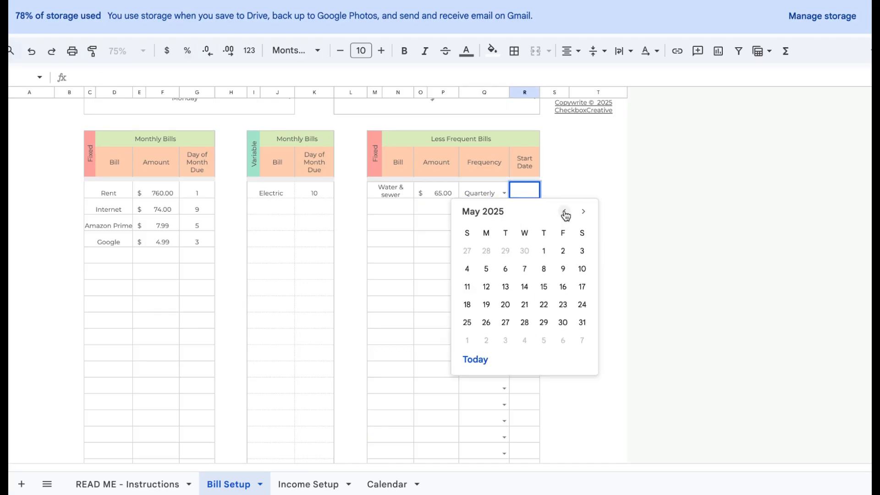
pyautogui.click(564, 213)
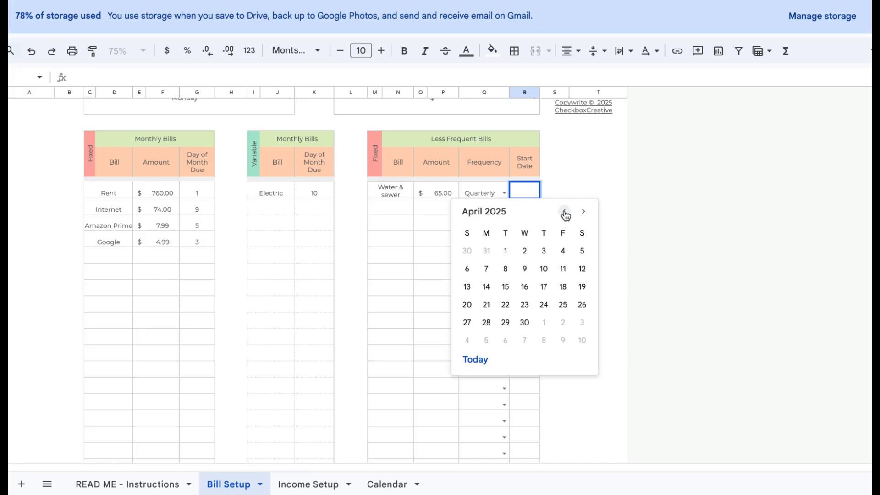
pyautogui.click(565, 213)
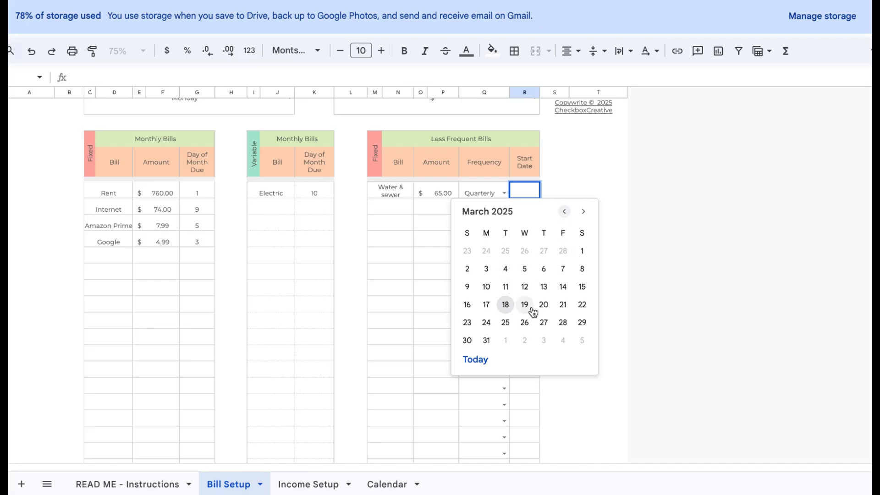
pyautogui.click(583, 289)
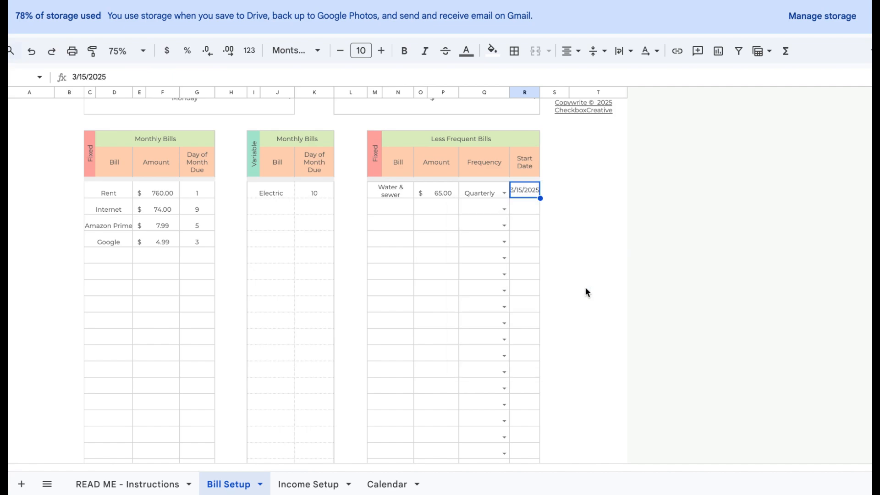
# - Add Canva as the second less frequent bill, with amount 100 and frequency Annual
pyautogui.click(399, 211)
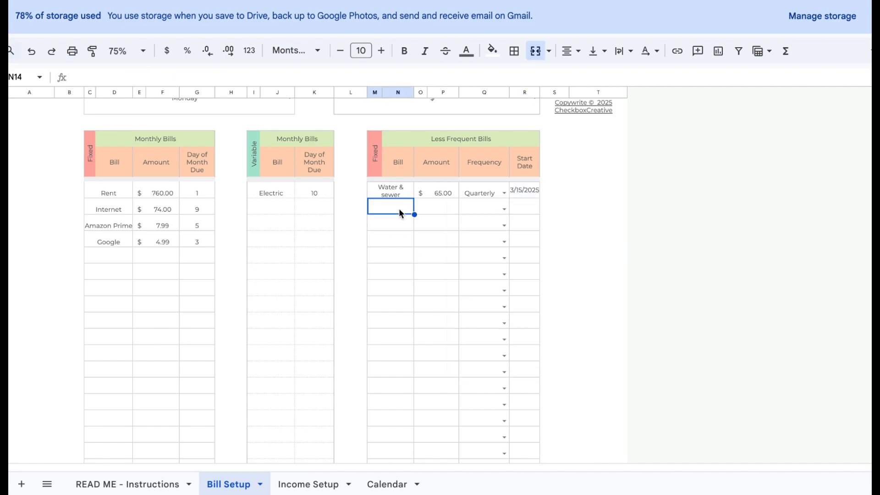
pyautogui.write('Canva')
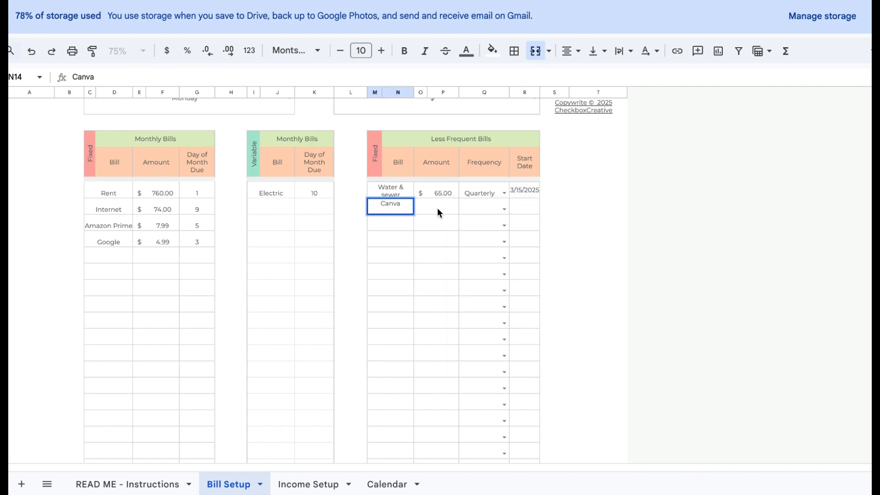
pyautogui.click(446, 208)
pyautogui.write('100')
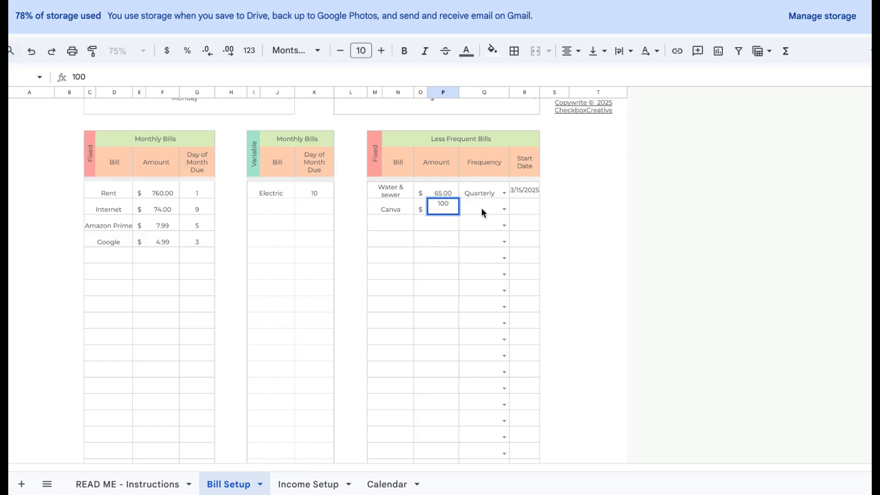
pyautogui.click(505, 209)
pyautogui.click(500, 226)
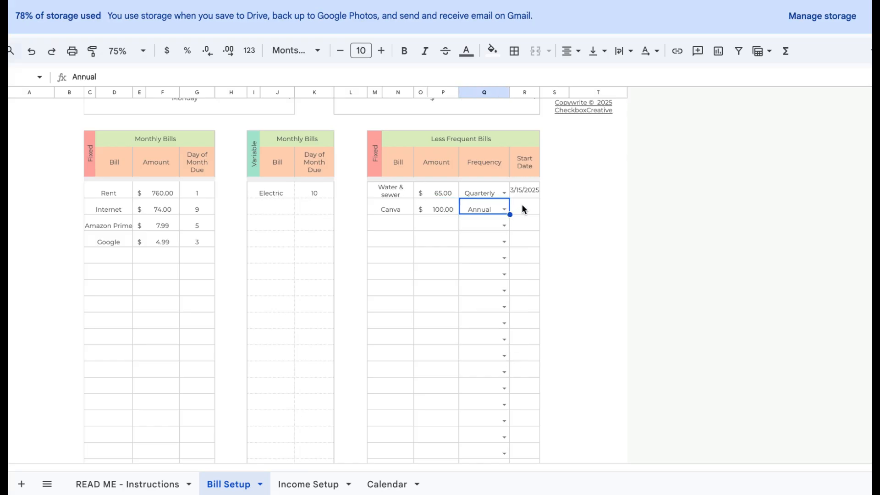
# - Set the start date of the Canva bill to 1/1/2025
pyautogui.click(526, 205)
pyautogui.doubleClick(526, 205)
pyautogui.click(565, 228)
pyautogui.click(565, 228)
pyautogui.click(565, 228)
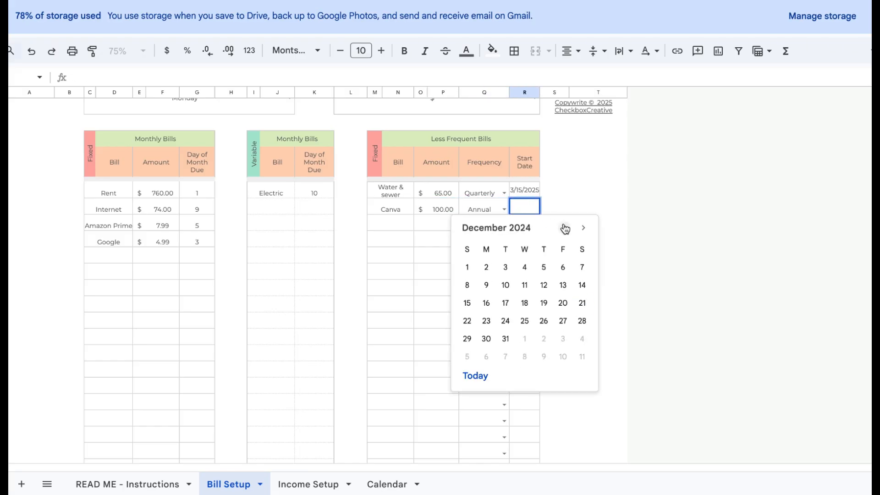
pyautogui.click(583, 228)
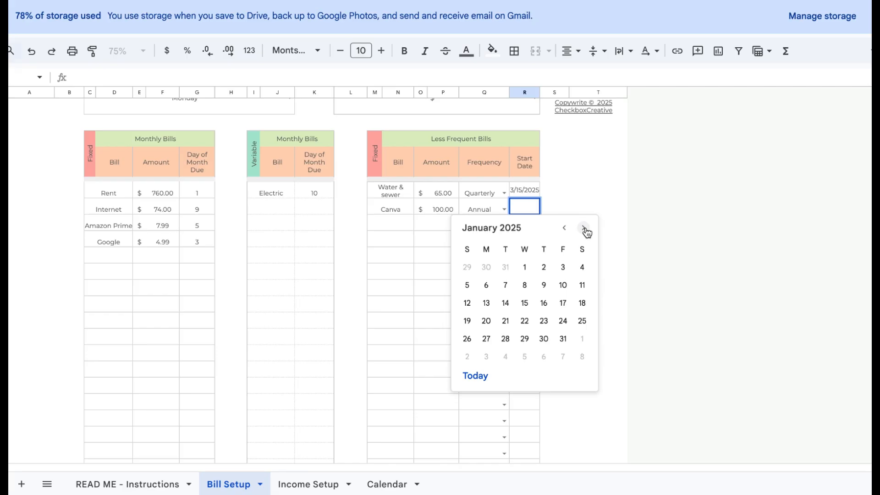
pyautogui.click(524, 267)
# - Add Car Insurance as the third less frequent bill, with amount 350 and frequency Bi-Annual
pyautogui.click(404, 228)
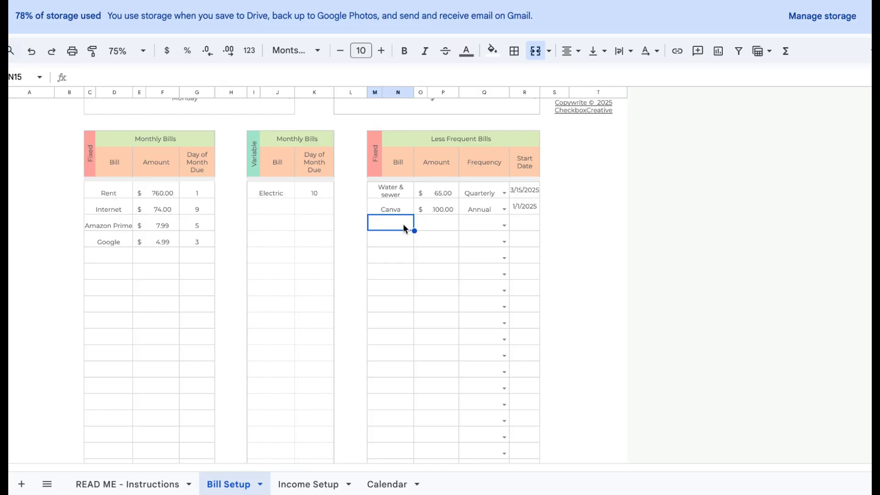
pyautogui.write('G')
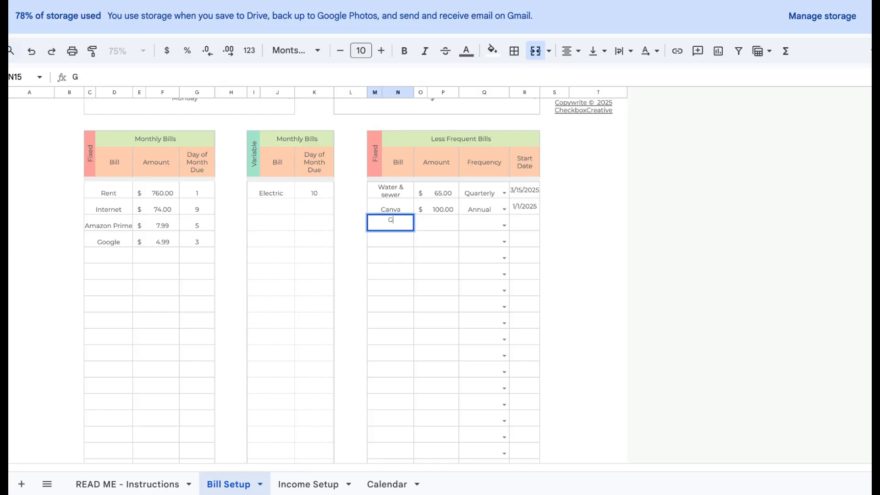
pyautogui.press('BackSpace')
pyautogui.write('Car Insurance')
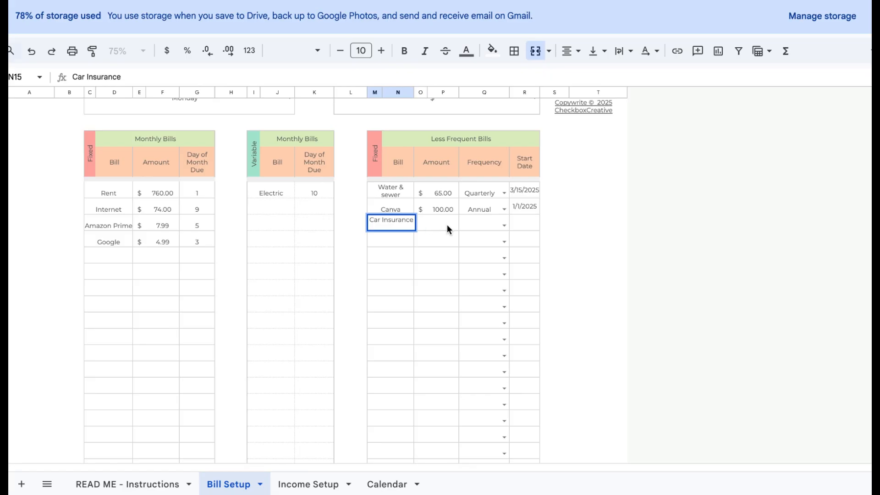
pyautogui.click(447, 224)
pyautogui.write('350')
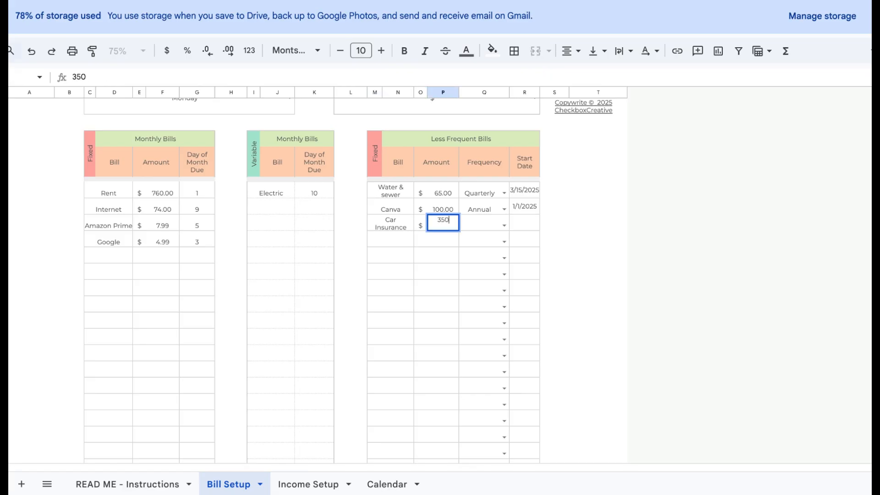
pyautogui.click(485, 225)
pyautogui.click(504, 225)
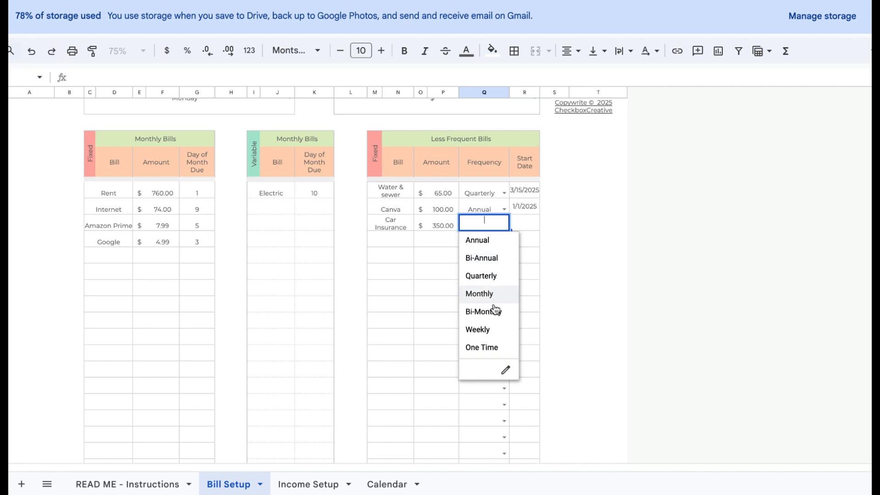
pyautogui.click(497, 252)
# - Set the start date of the Car Insurance bill to 3/15/2025
pyautogui.doubleClick(531, 224)
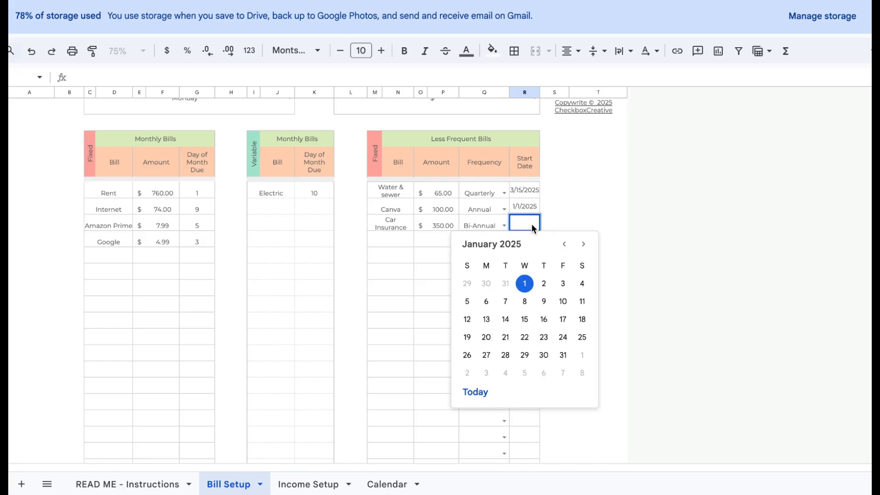
pyautogui.click(581, 245)
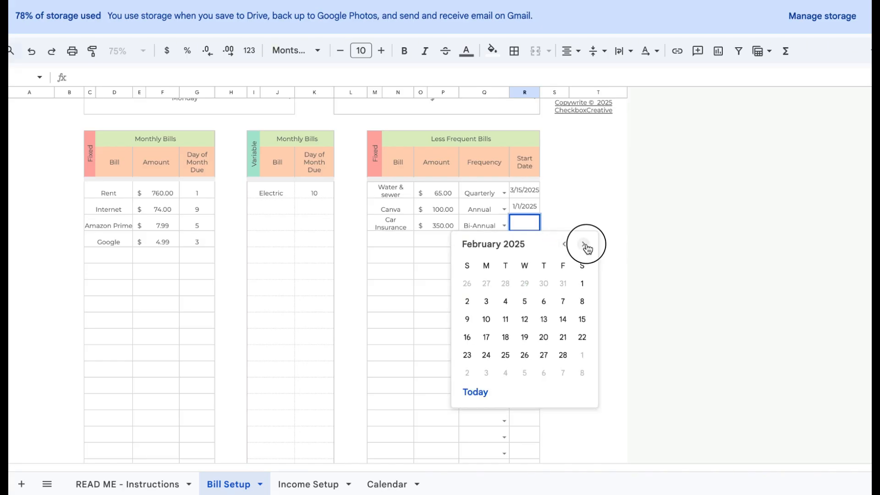
pyautogui.click(583, 243)
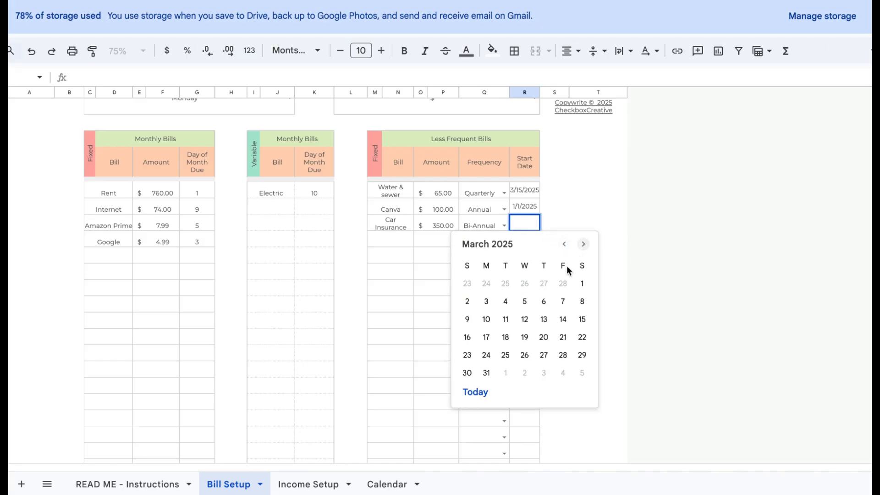
pyautogui.click(582, 320)
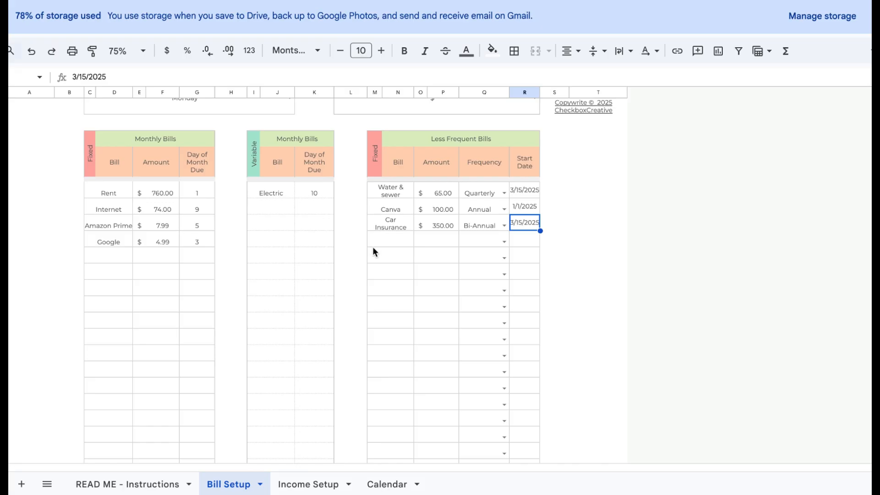
# - Add Quartly Tax as the fourth less frequent bill, with amount 500 and frequency Quarterly
pyautogui.click(394, 242)
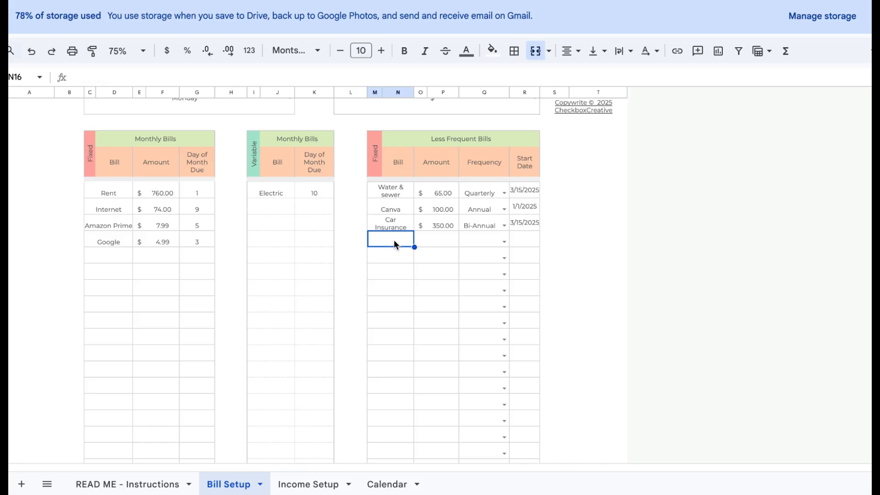
pyautogui.write('Quartly Ta')
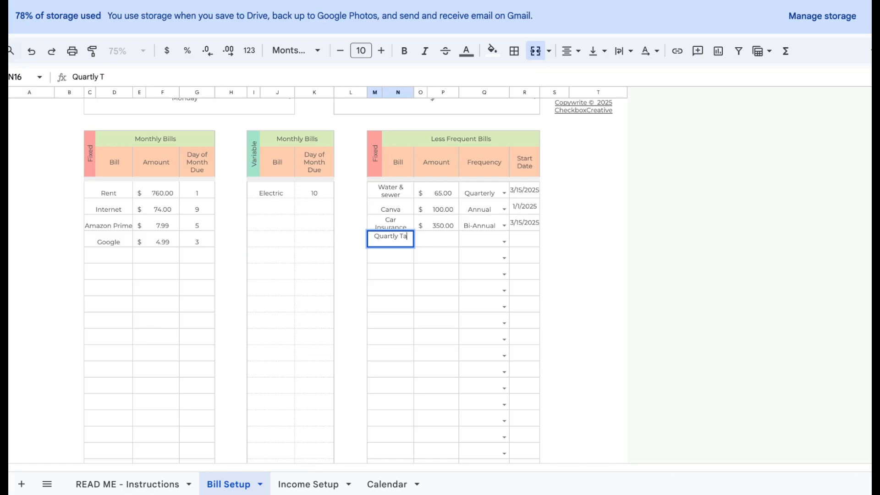
pyautogui.write('x')
pyautogui.click(446, 239)
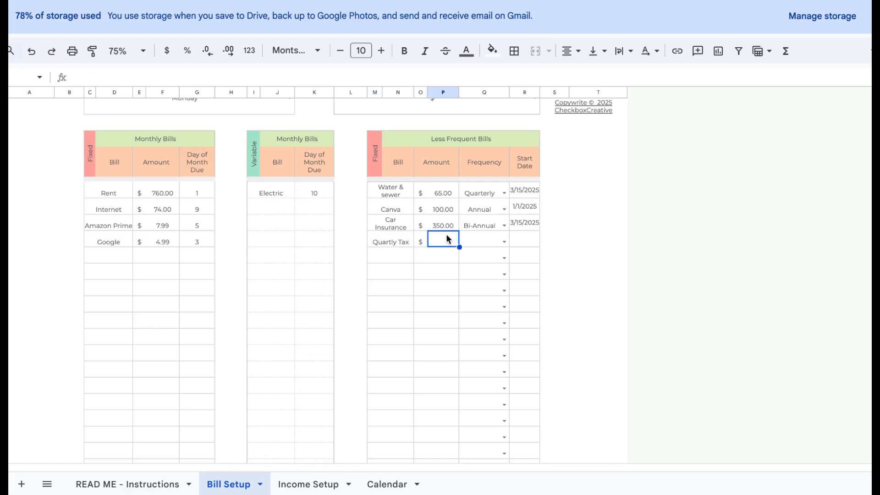
pyautogui.write('500')
pyautogui.click(505, 242)
pyautogui.click(492, 293)
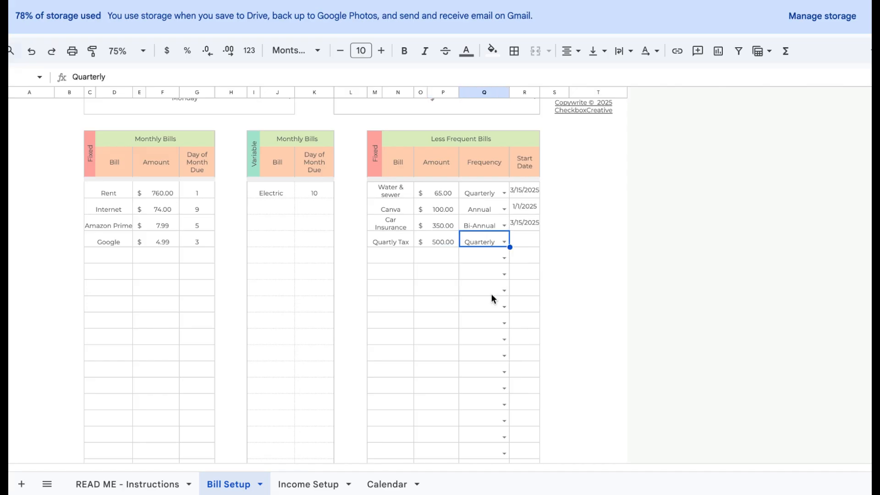
# - Set the start date of the Quartly Tax bill to 4/15/2025
pyautogui.doubleClick(527, 240)
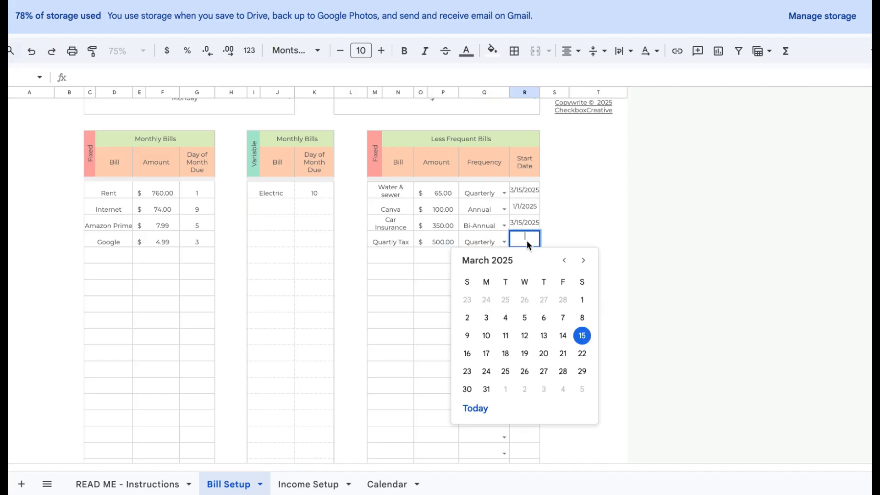
pyautogui.click(583, 261)
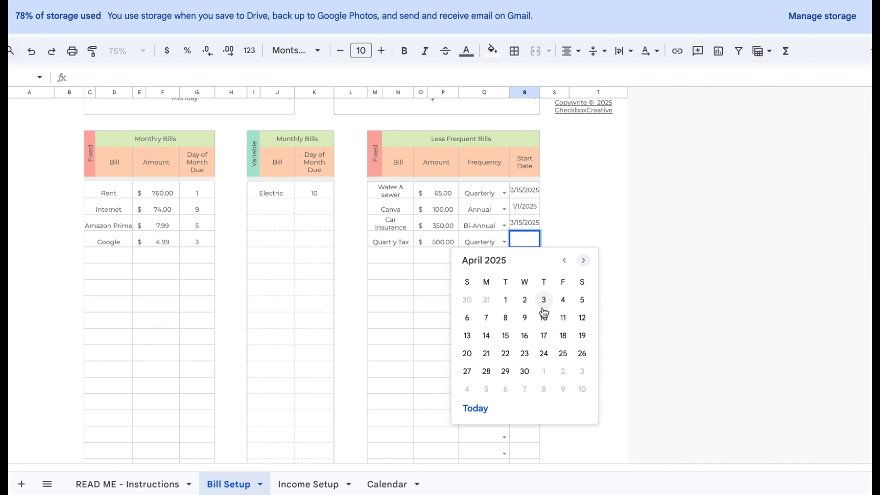
pyautogui.click(507, 337)
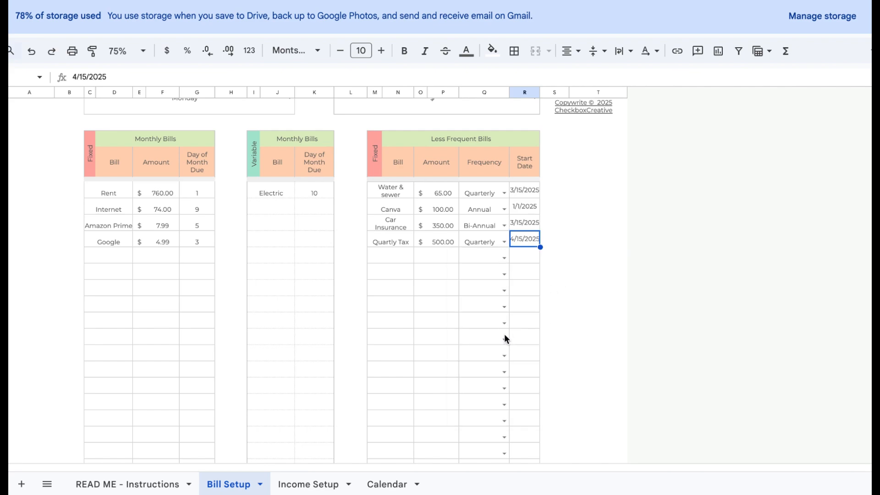
# - Switch to the Income Setup sheet
pyautogui.click(403, 265)
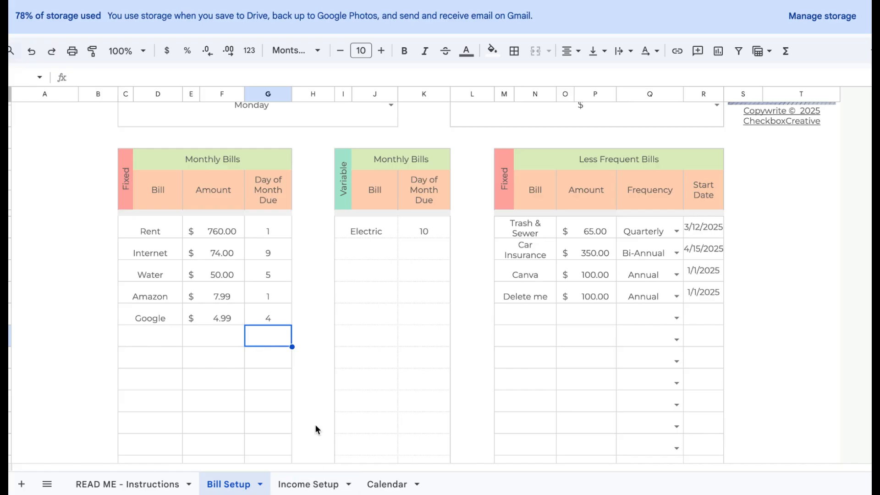
pyautogui.click(322, 486)
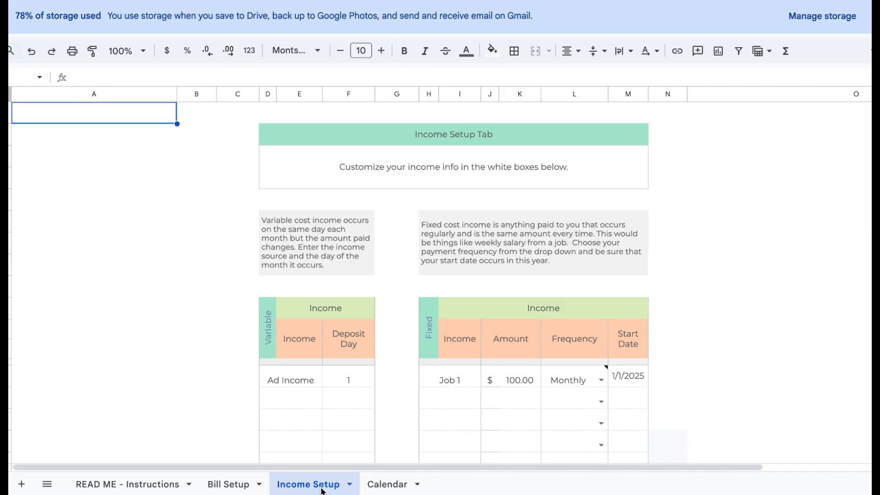
# - Replace the first variable income's name with Etsy and add Ebay below it with deposit day 1
pyautogui.click(298, 380)
pyautogui.scroll(-3, 298, 380)
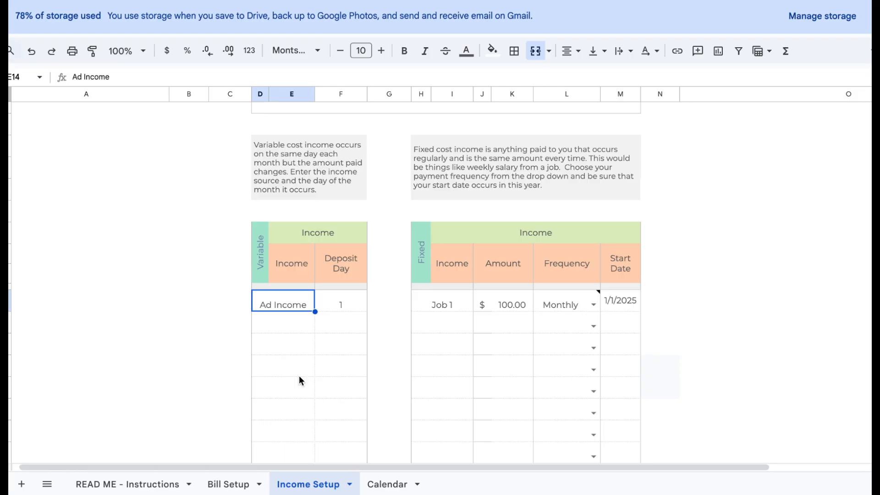
pyautogui.write('Etsy')
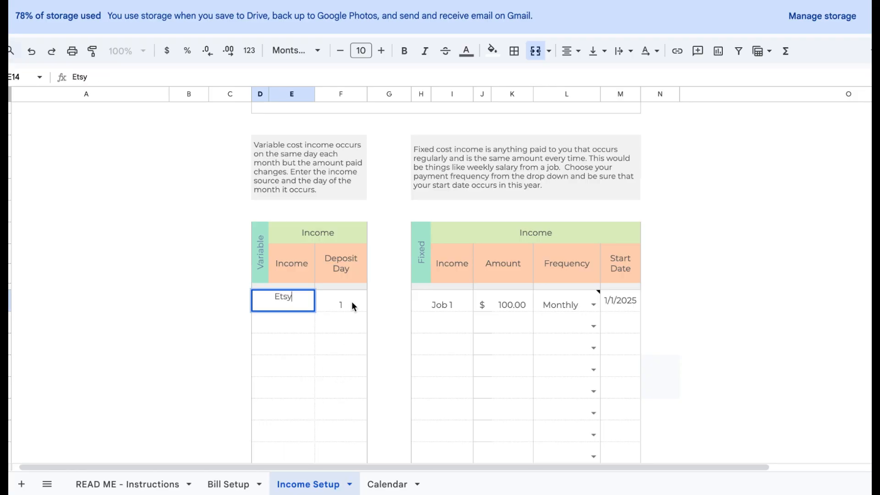
pyautogui.click(352, 304)
pyautogui.click(290, 326)
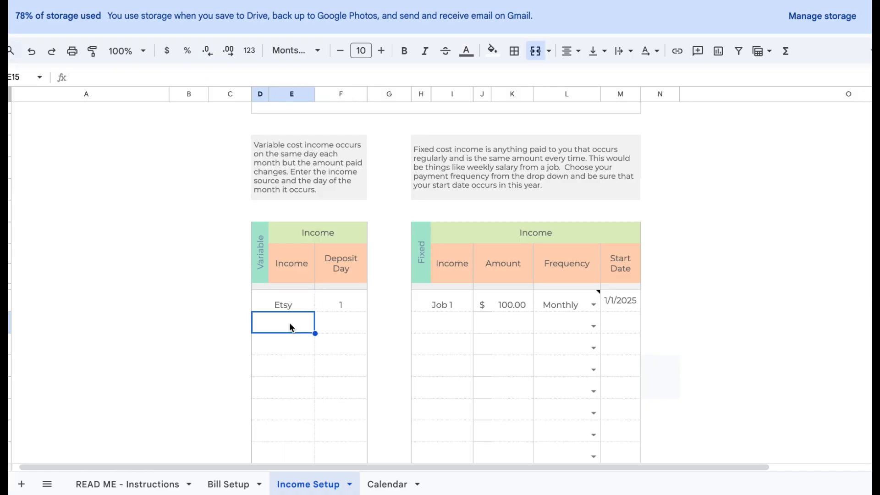
pyautogui.write('Ebay')
pyautogui.click(339, 326)
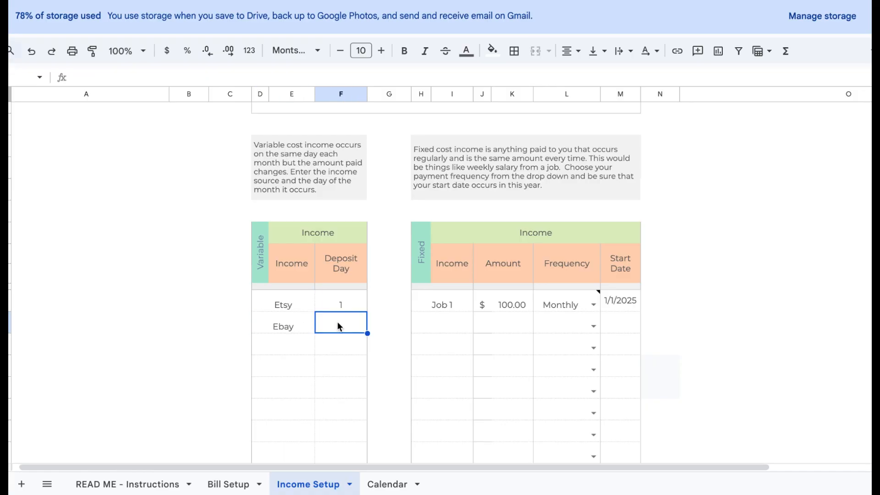
pyautogui.write('1')
# - Rename the first fixed income as w2 Job
pyautogui.click(450, 326)
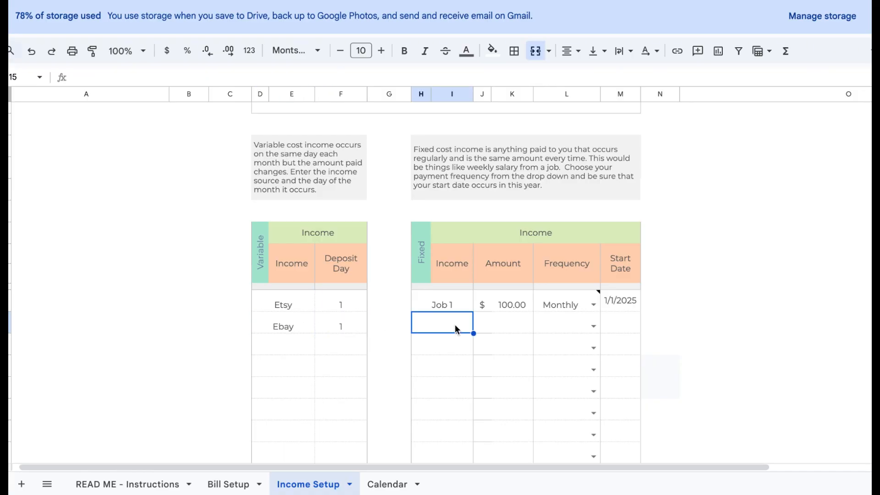
pyautogui.click(461, 305)
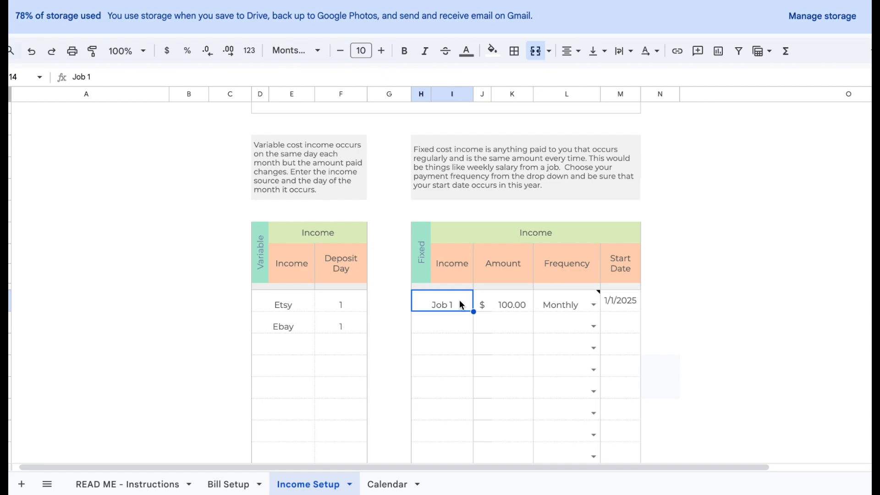
pyautogui.scroll(-3, 460, 304)
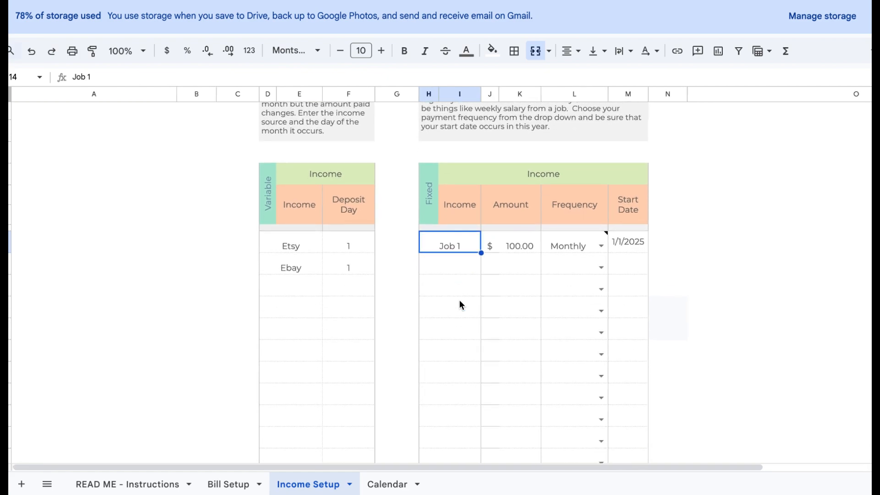
pyautogui.scroll(1, 461, 303)
pyautogui.hscroll(1, 461, 303)
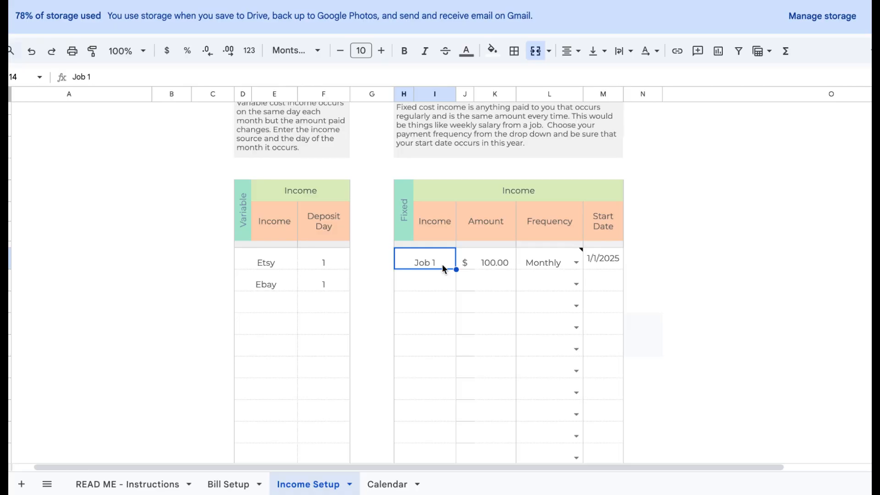
pyautogui.write('P')
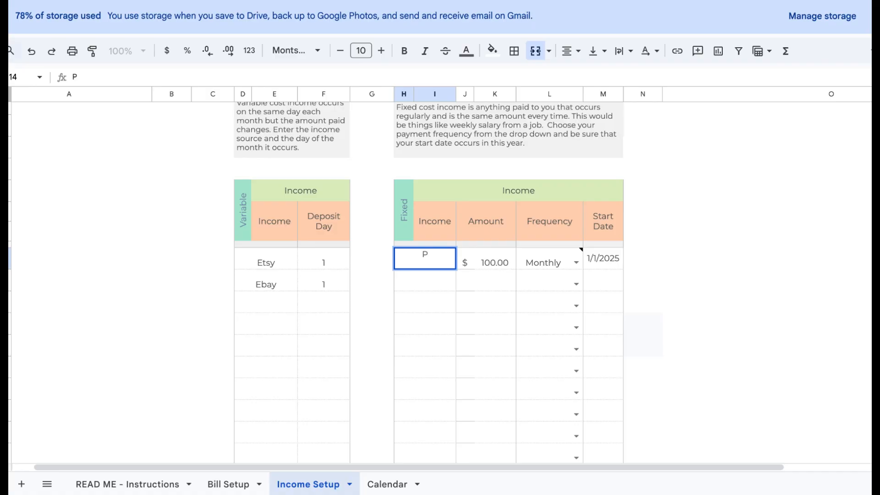
pyautogui.write('a')
pyautogui.press('BackSpace')
pyautogui.press('BackSpace')
pyautogui.write('w2 Job')
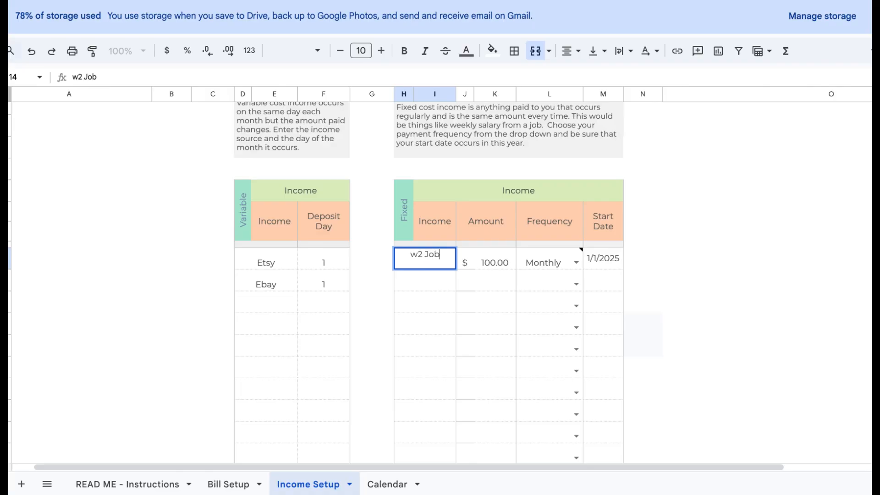
# - Set the w2 Job income's amount to 1200 and its frequency to Bi-Monthly
pyautogui.click(502, 268)
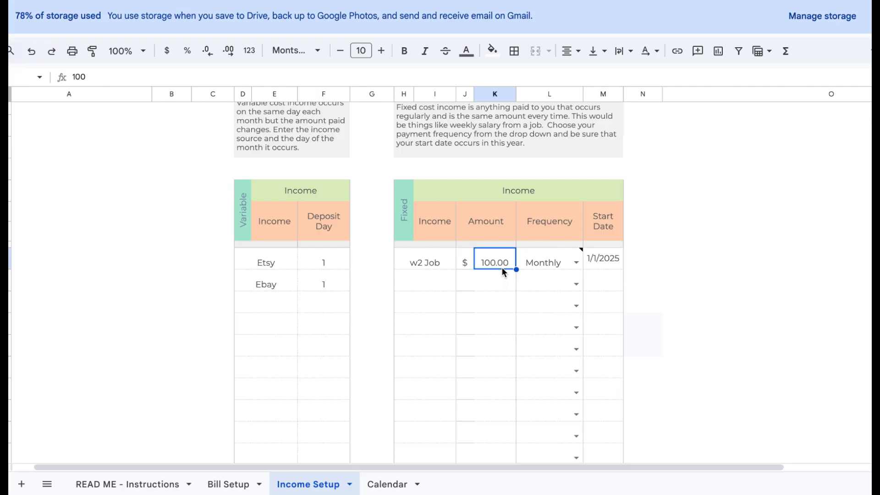
pyautogui.write('1')
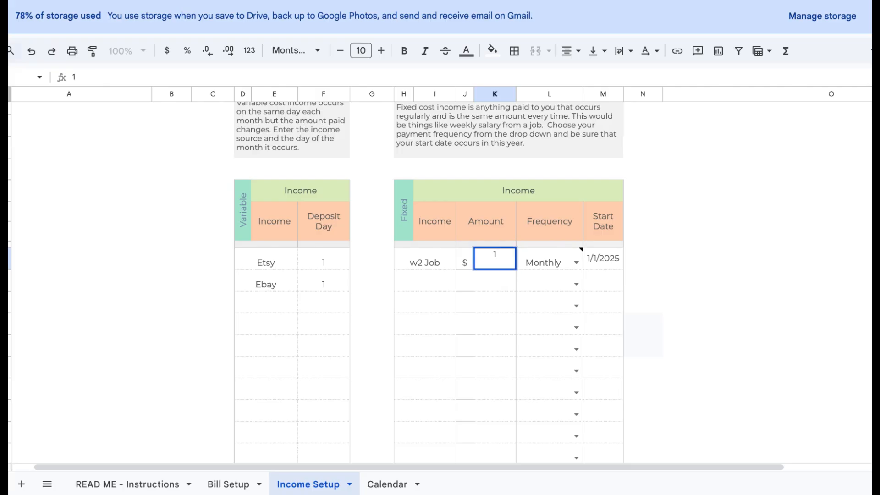
pyautogui.write('200')
pyautogui.click(576, 262)
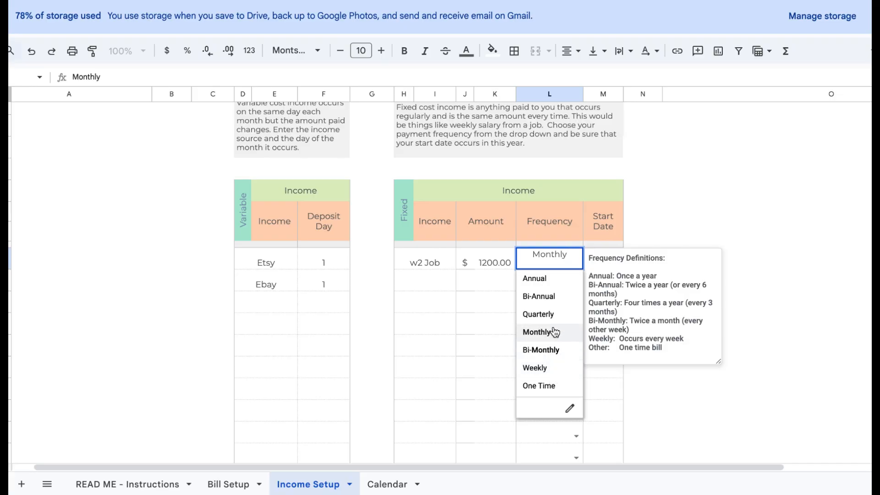
pyautogui.click(556, 351)
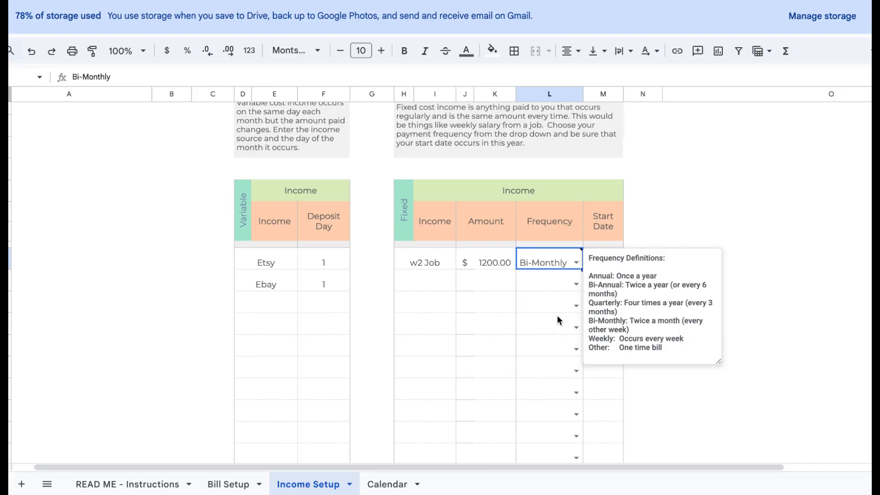
pyautogui.click(660, 218)
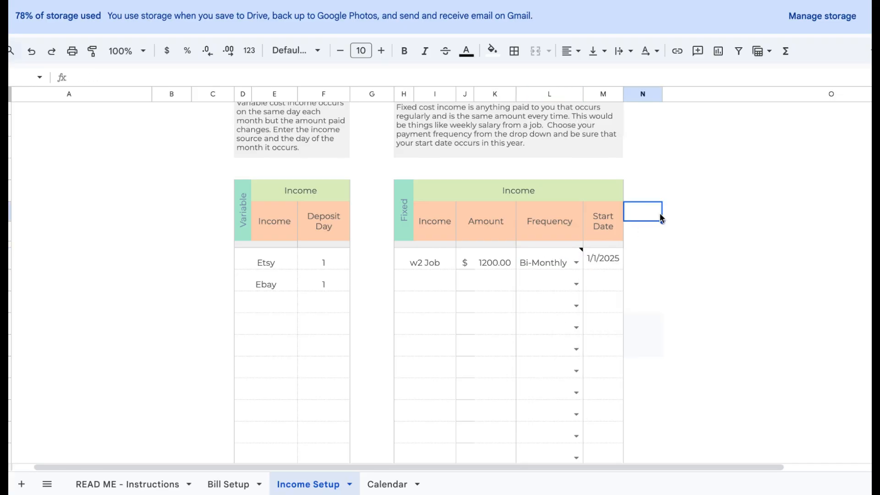
pyautogui.click(615, 260)
pyautogui.click(422, 283)
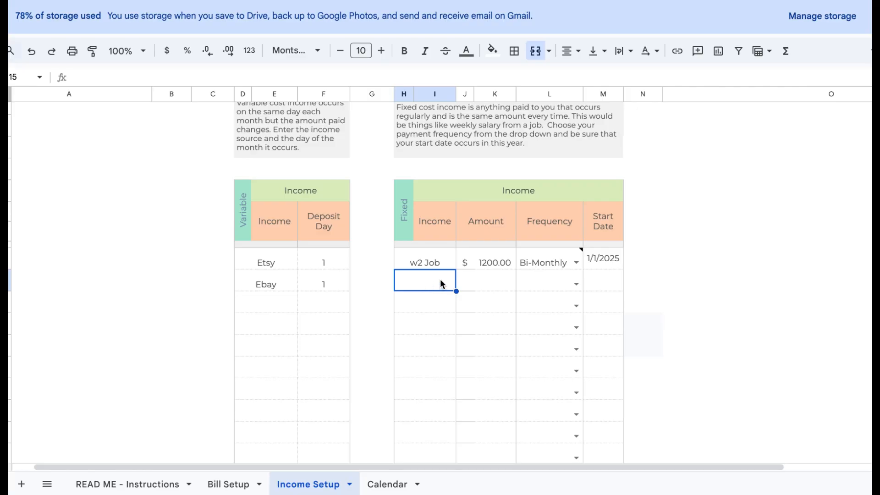
# - Clear the Etsy and Ebay names and their deposit days from the variable income table
pyautogui.click(275, 285)
pyautogui.press('Delete')
pyautogui.click(290, 263)
pyautogui.press('Delete')
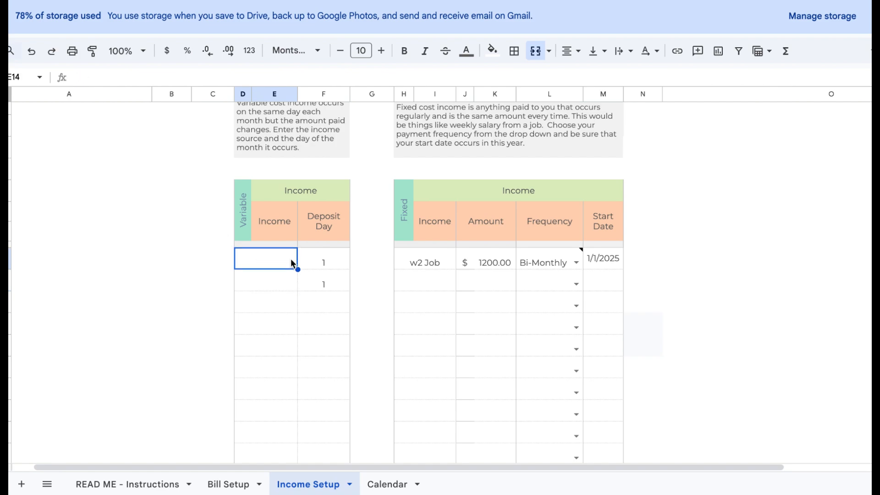
pyautogui.click(334, 264)
pyautogui.press('Delete')
pyautogui.click(334, 288)
pyautogui.press('Delete')
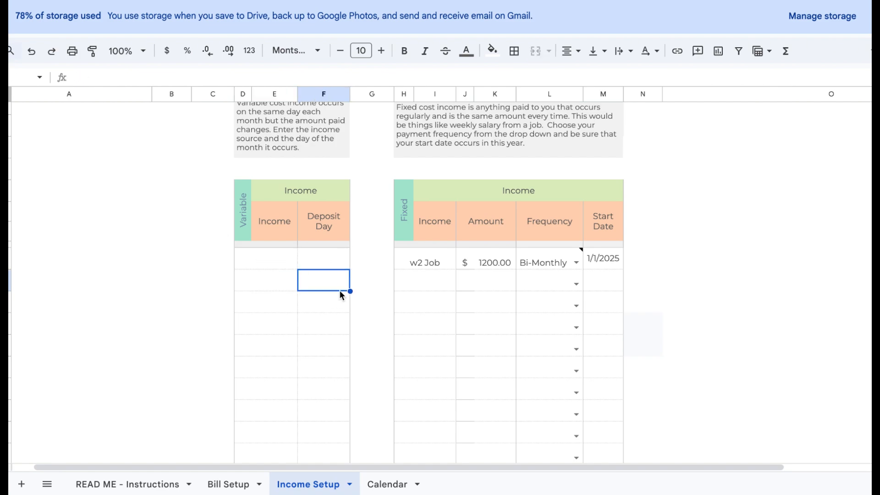
# - Add Ebay as the second fixed income with frequency Weekly
pyautogui.click(421, 285)
pyautogui.write('Ebay')
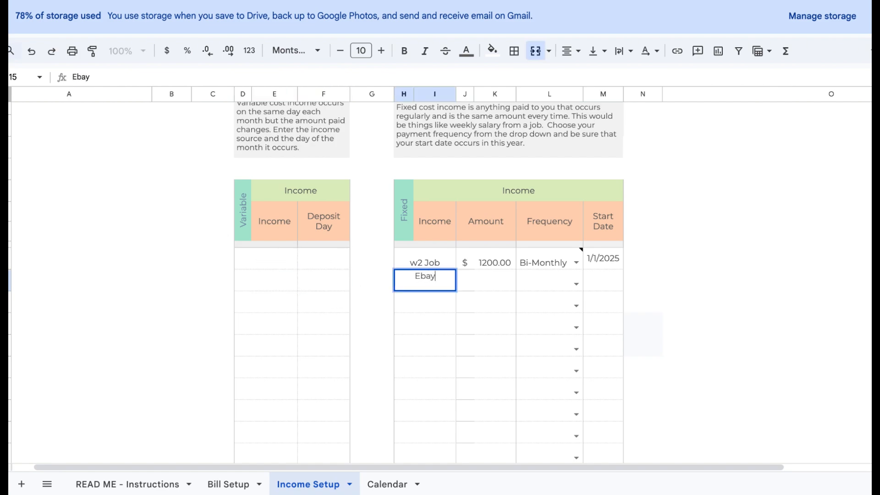
pyautogui.click(487, 282)
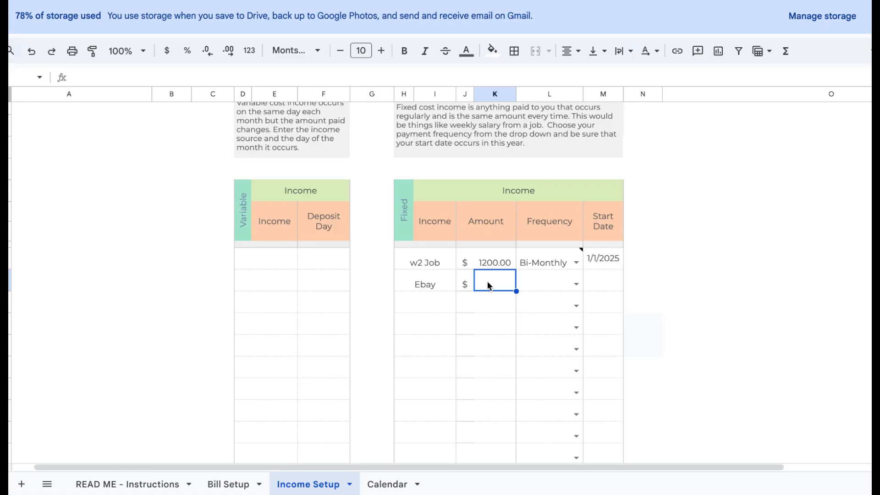
pyautogui.click(577, 284)
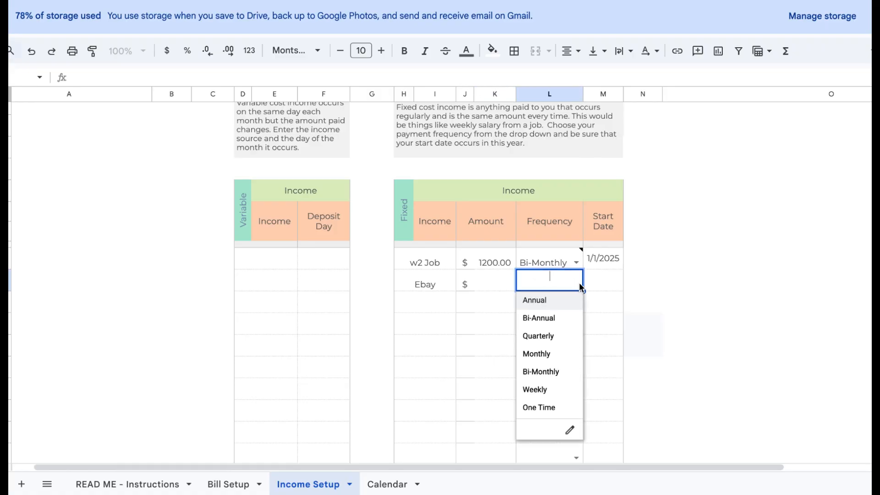
pyautogui.click(556, 391)
pyautogui.click(505, 277)
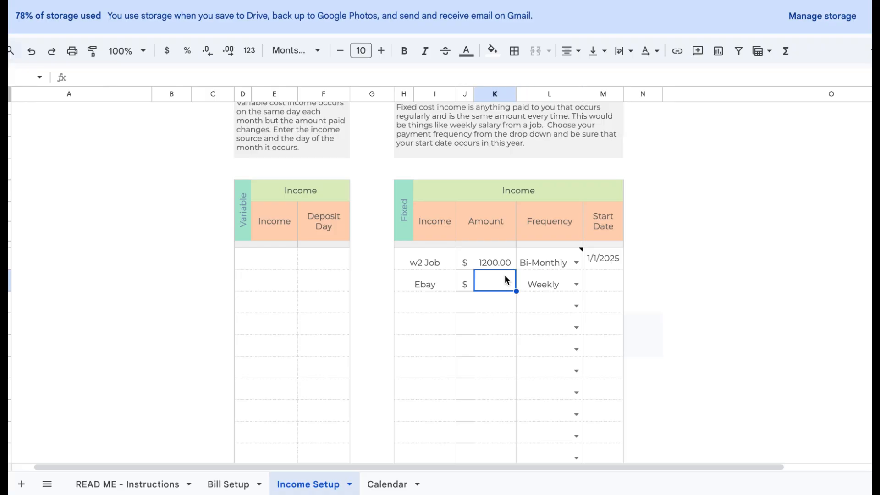
# - Clear the Ebay income's frequency and name from the fixed income table
pyautogui.click(552, 288)
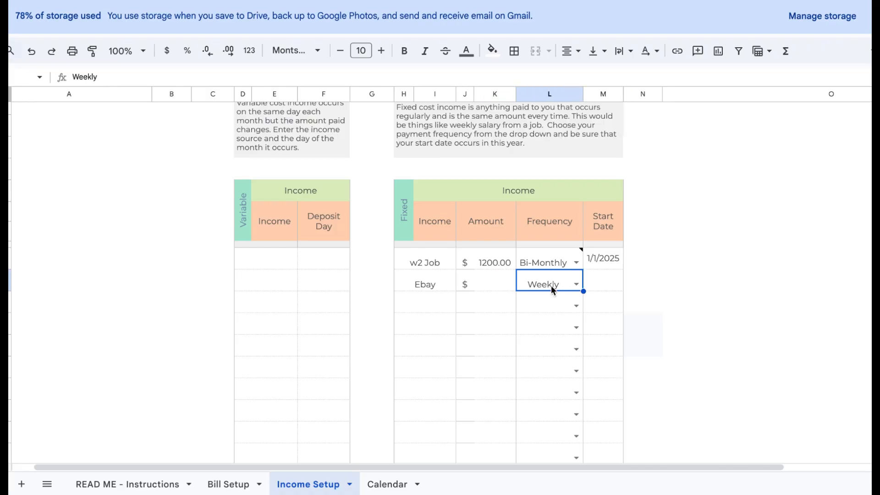
pyautogui.press('Delete')
pyautogui.click(401, 280)
pyautogui.press('Delete')
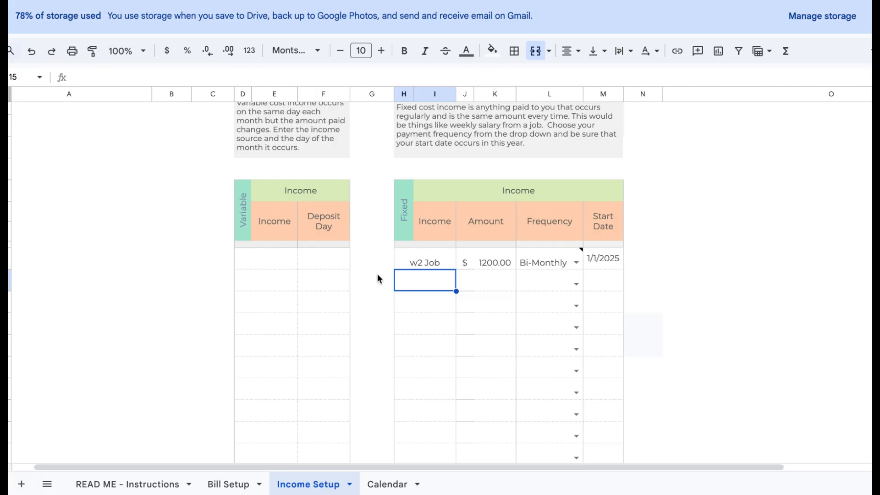
# - Enter Ebay and Etsy as the first two variable incomes, each with deposit day 1
pyautogui.click(270, 261)
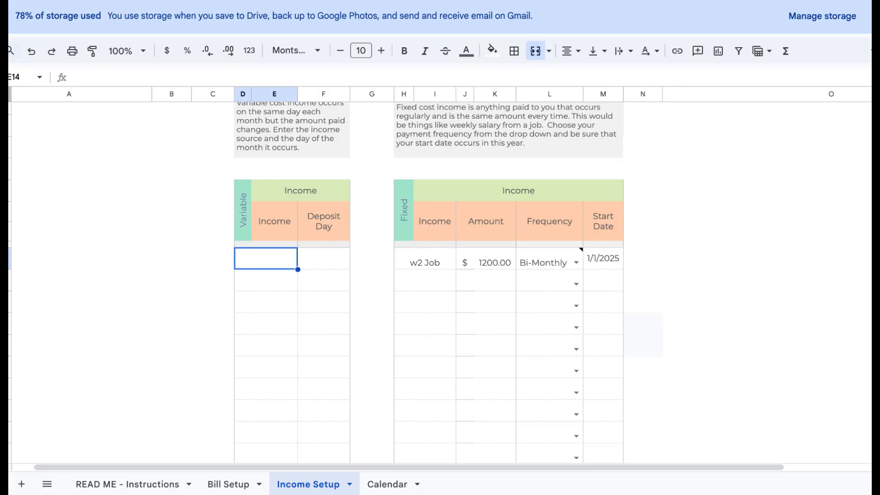
pyautogui.write('Ebay')
pyautogui.press('Return')
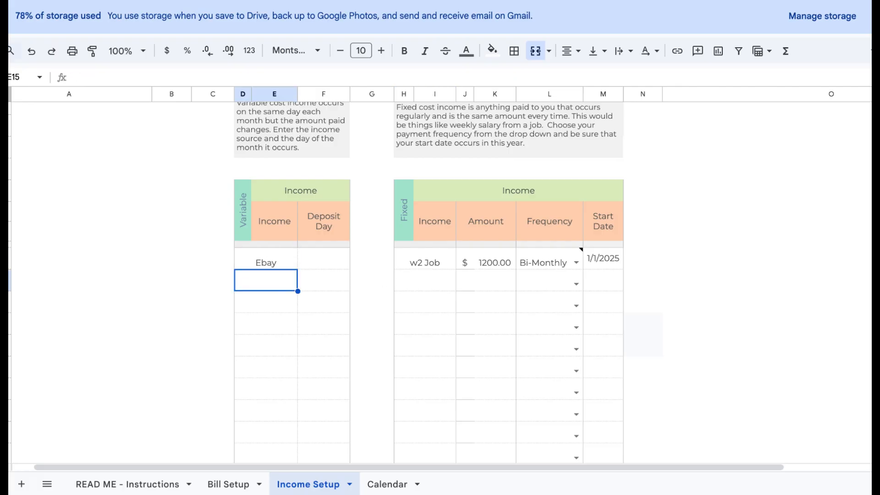
pyautogui.write('Etsy')
pyautogui.click(337, 260)
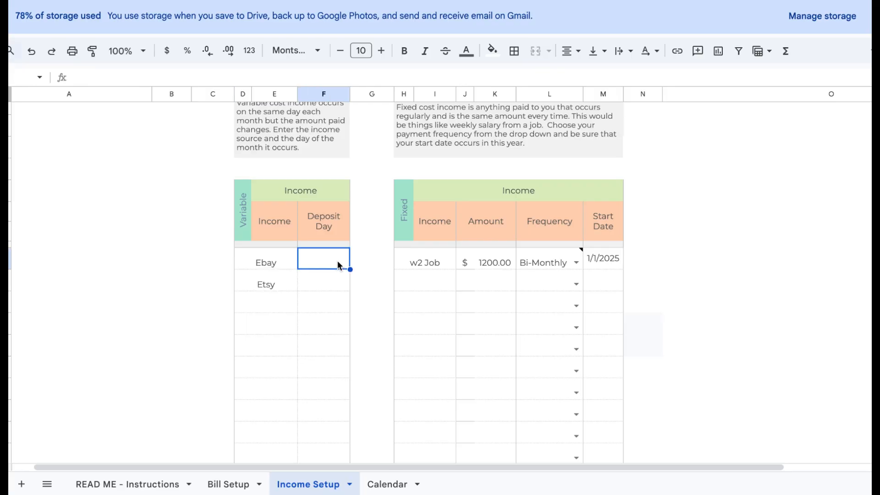
pyautogui.write('1')
pyautogui.click(336, 279)
pyautogui.write('1')
pyautogui.click(338, 311)
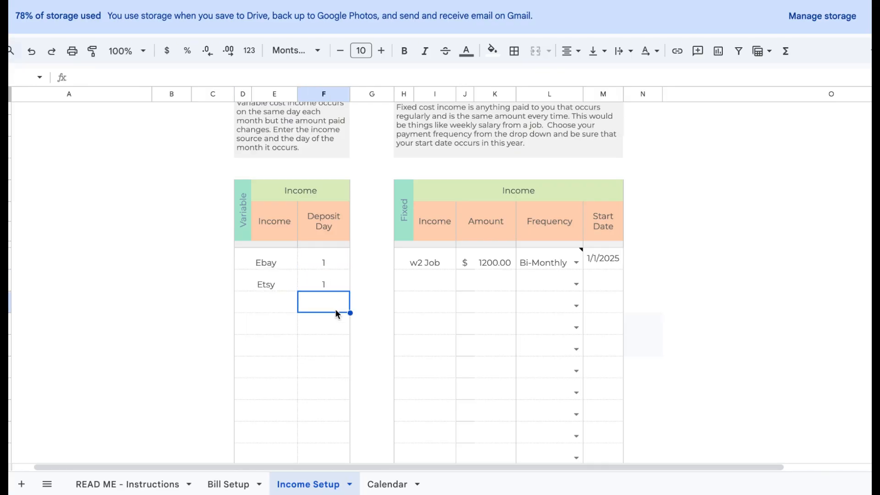
pyautogui.click(446, 288)
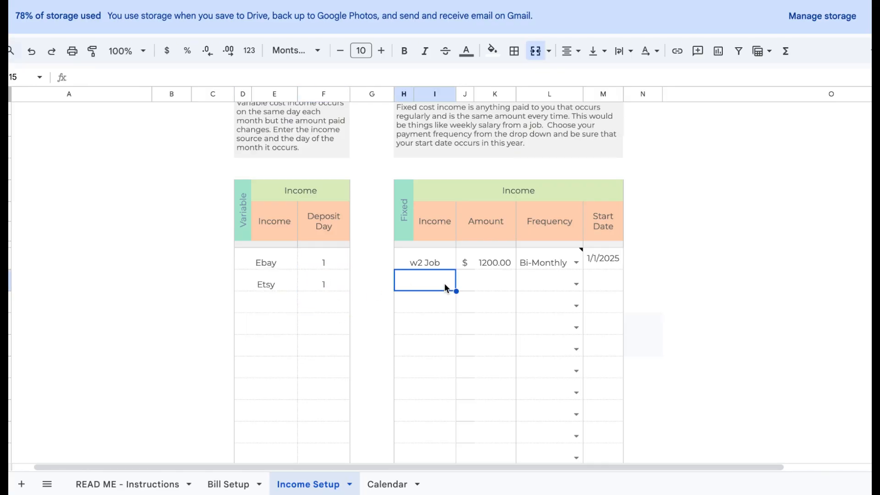
# - Switch to the Calendar sheet and set November's Electric variable bill to 49
pyautogui.click(397, 487)
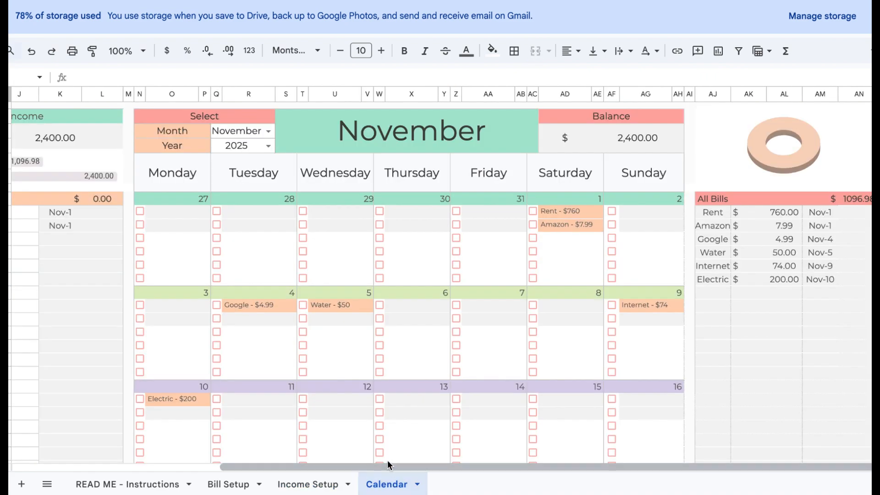
pyautogui.hscroll(-4, 361, 433)
pyautogui.hscroll(-1, 360, 433)
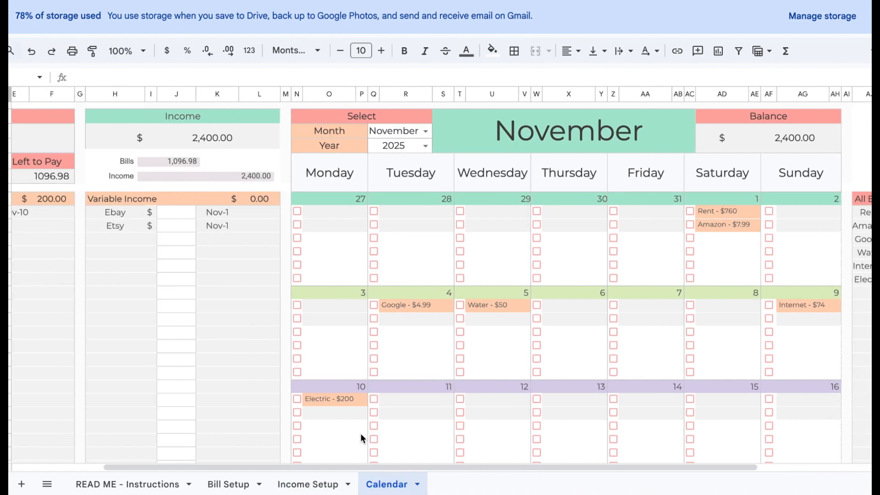
pyautogui.hscroll(-3, 360, 433)
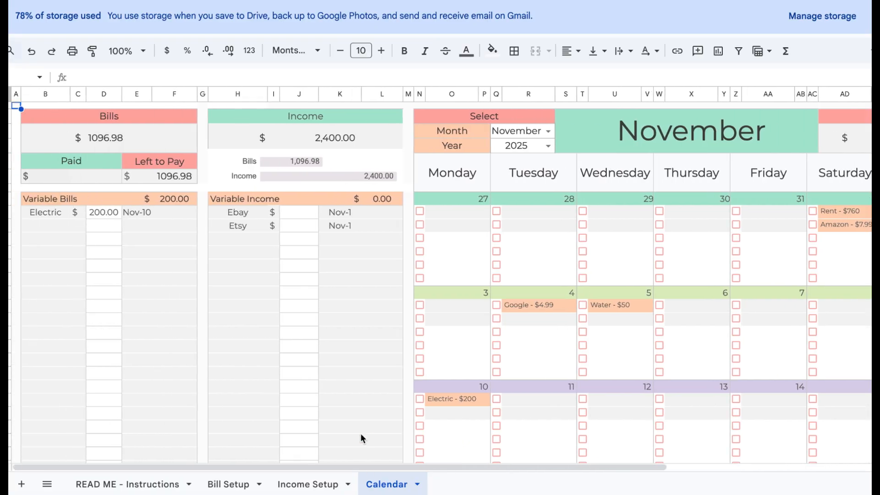
pyautogui.click(111, 214)
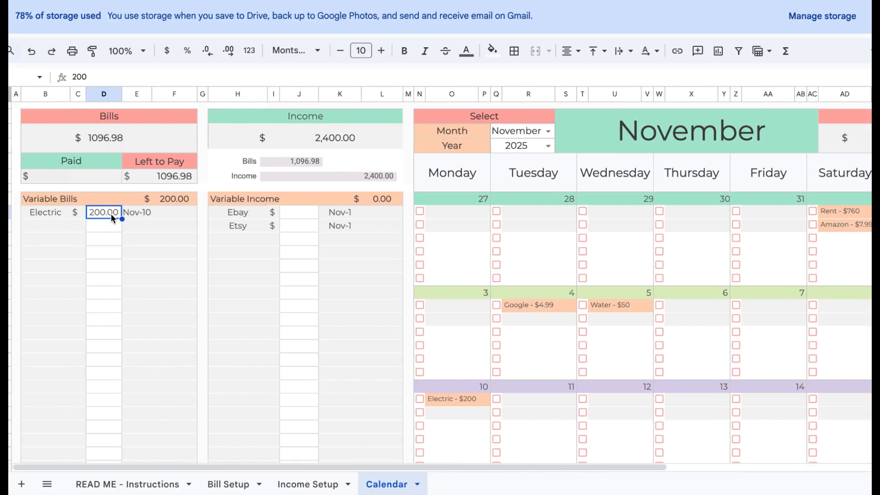
pyautogui.press('Delete')
pyautogui.write('49')
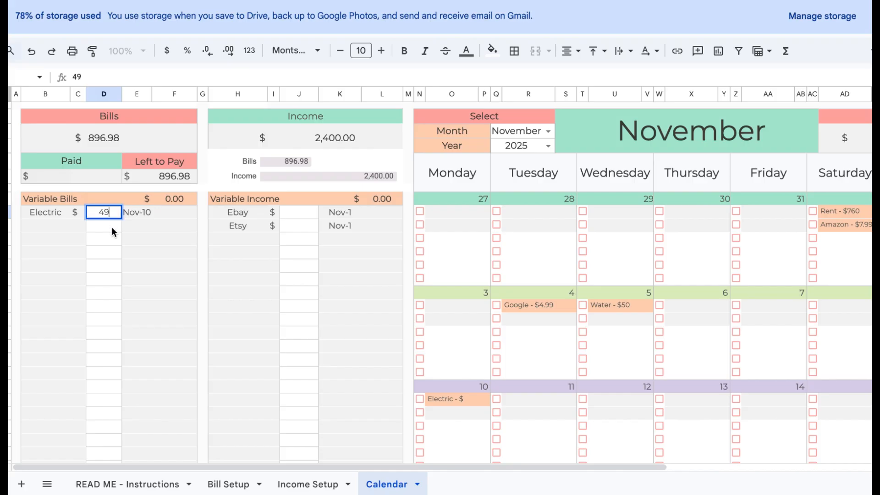
pyautogui.press('Return')
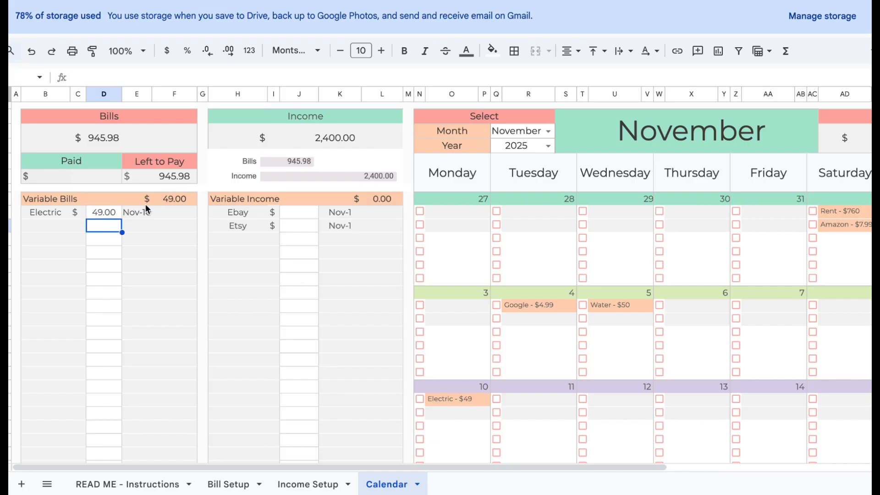
# - Enter November's variable income amounts on the Calendar sheet: 68 for Ebay and 124 for Etsy
pyautogui.click(297, 216)
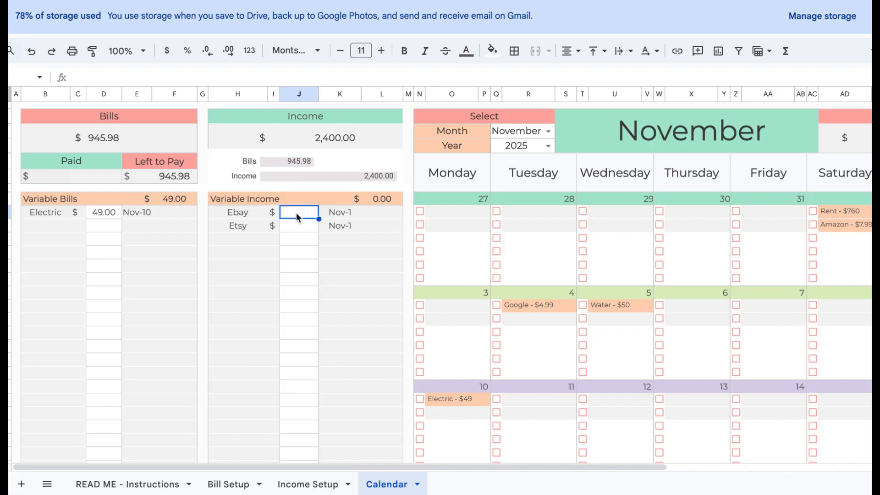
pyautogui.write('68')
pyautogui.press('Return')
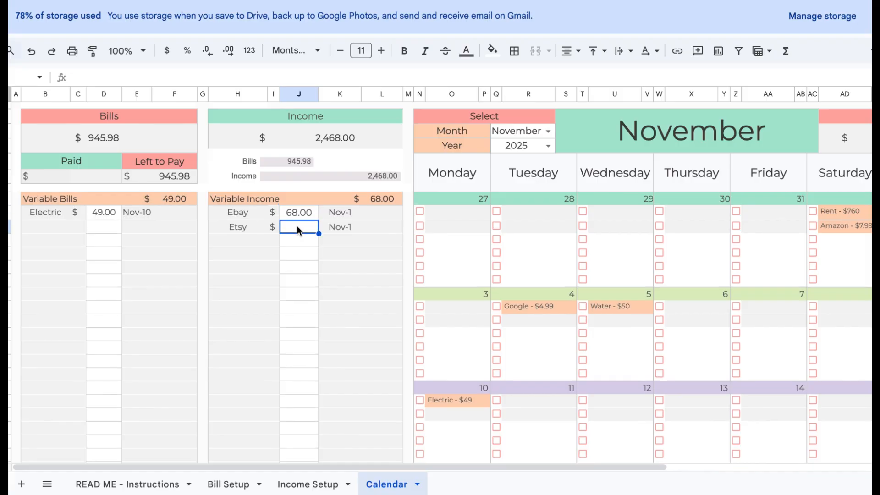
pyautogui.write('124')
pyautogui.press('Return')
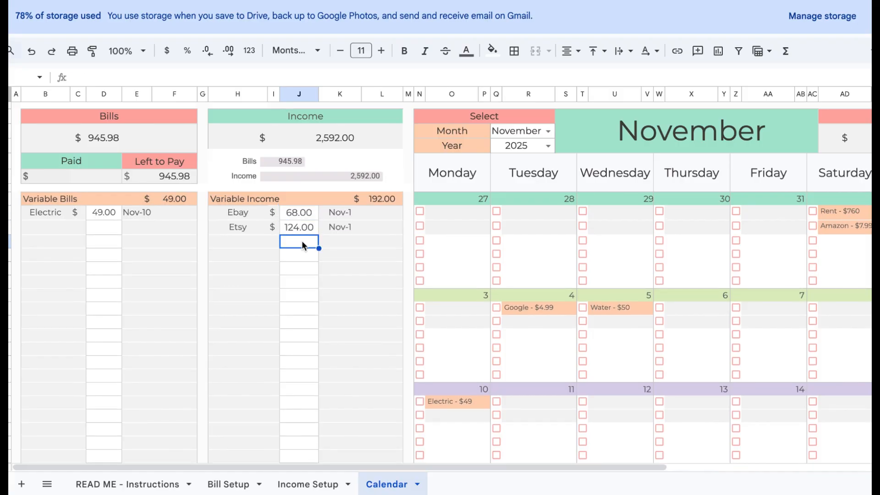
pyautogui.click(313, 228)
# - Preview the December 2025 calendar by changing the selected month, and return the month to November
pyautogui.scroll(-8, 483, 259)
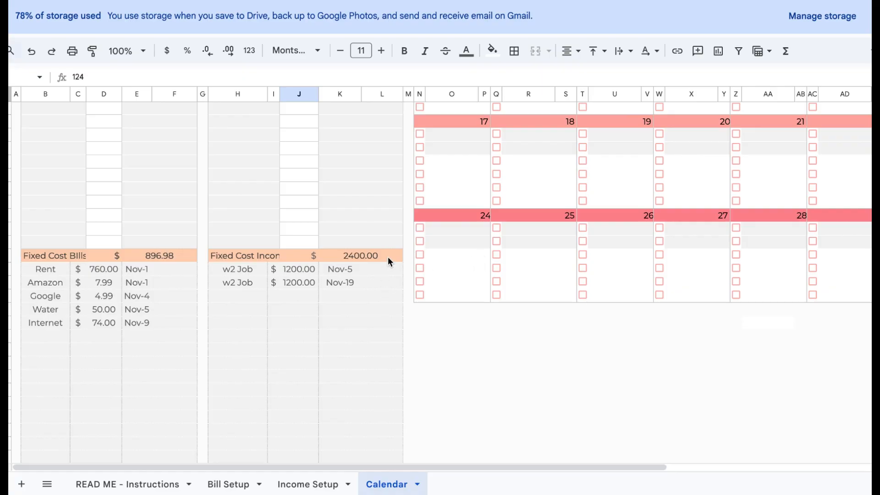
pyautogui.hscroll(5, 389, 327)
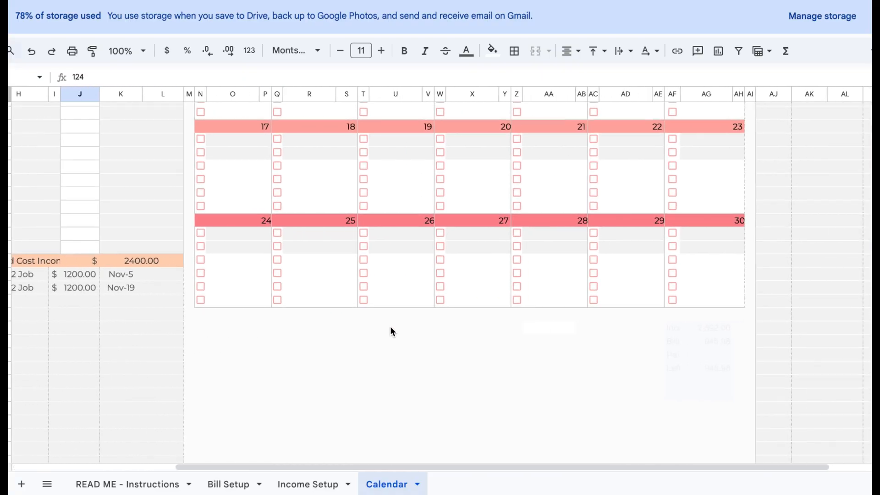
pyautogui.scroll(8, 390, 327)
pyautogui.hscroll(3, 390, 326)
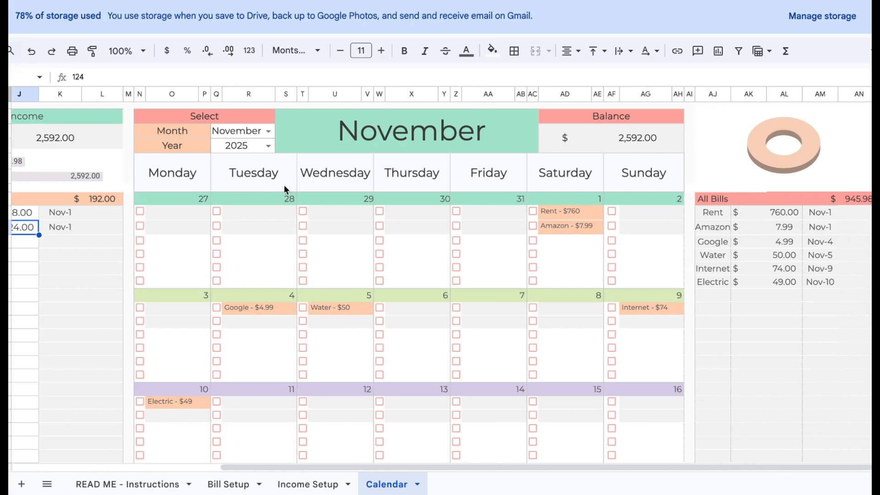
pyautogui.click(270, 131)
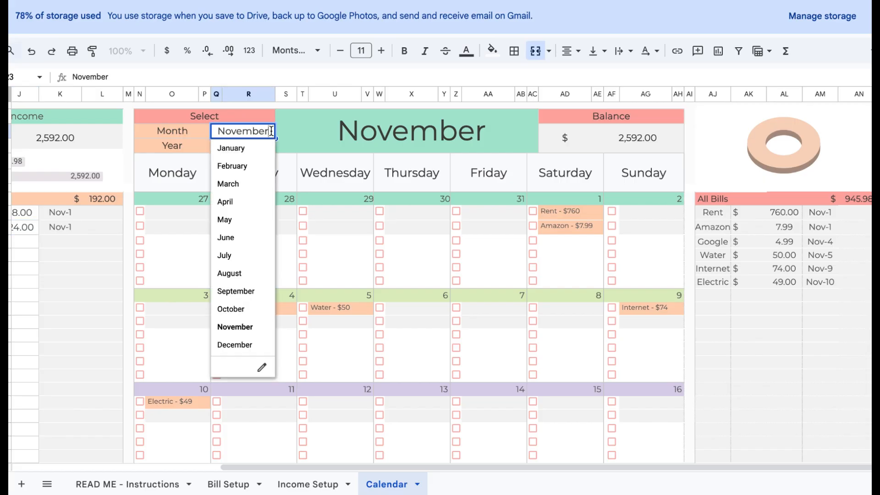
pyautogui.click(235, 350)
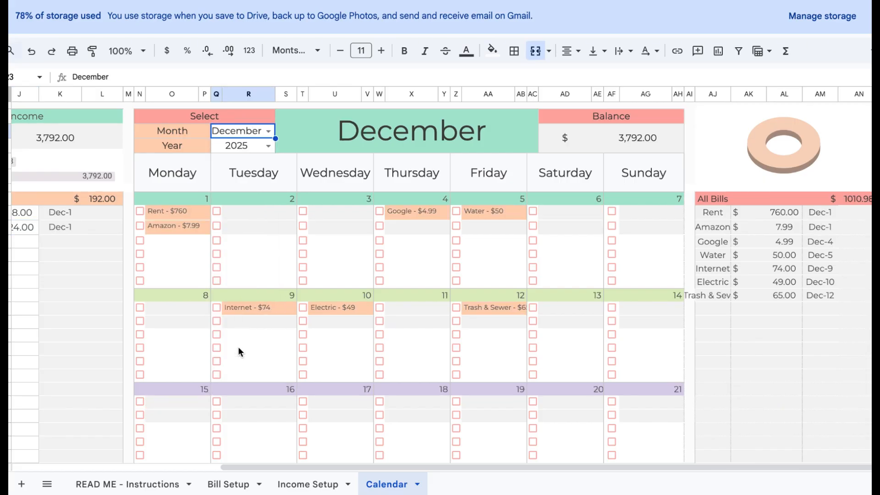
pyautogui.click(270, 130)
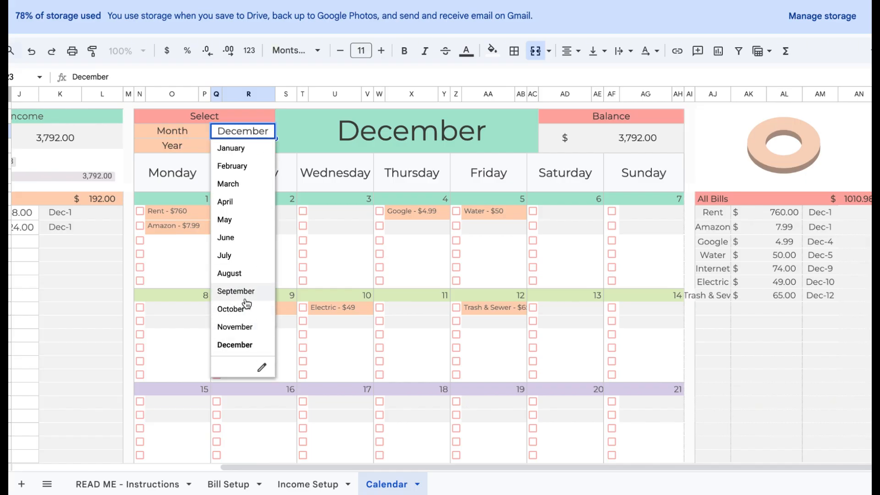
pyautogui.click(253, 327)
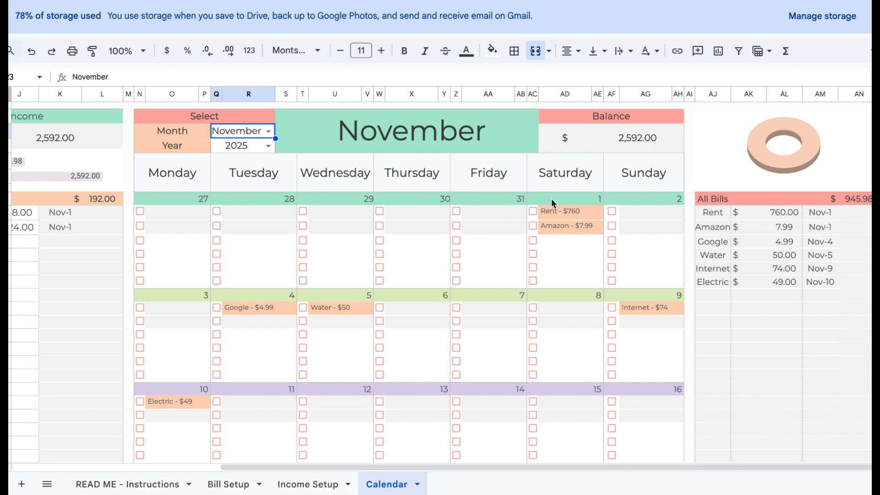
# - Mark the Rent, Amazon, Google, Water, Electric and Internet bills as paid in the November calendar
pyautogui.click(533, 211)
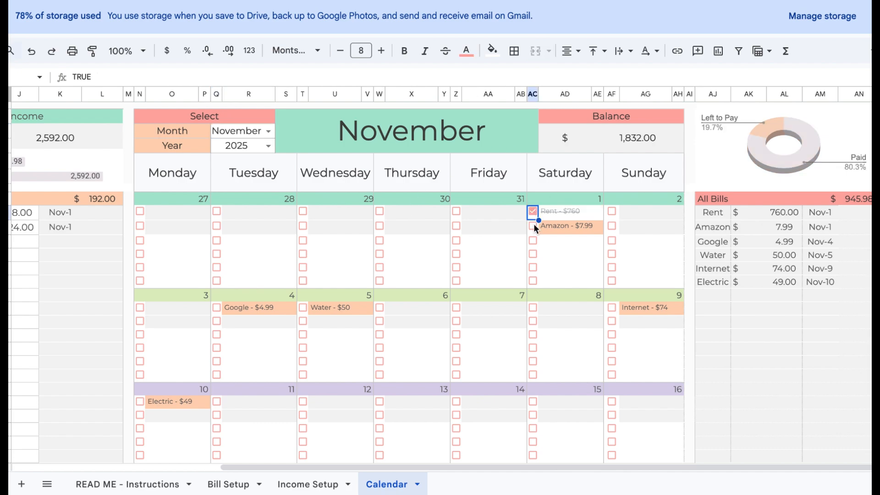
pyautogui.click(533, 226)
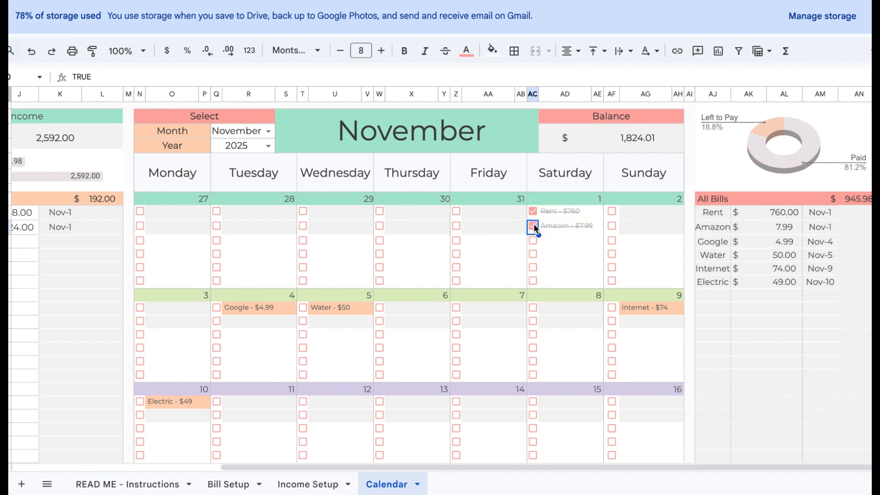
pyautogui.click(216, 307)
pyautogui.hscroll(-4, 216, 306)
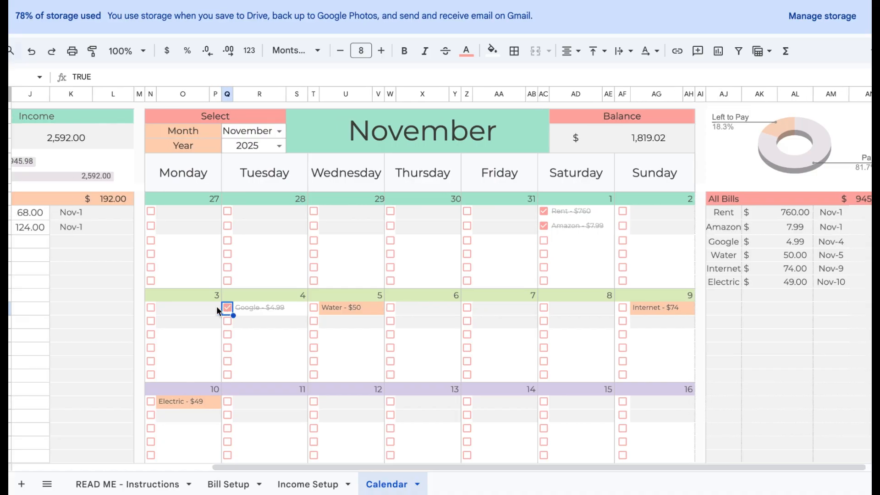
pyautogui.hscroll(-1, 216, 306)
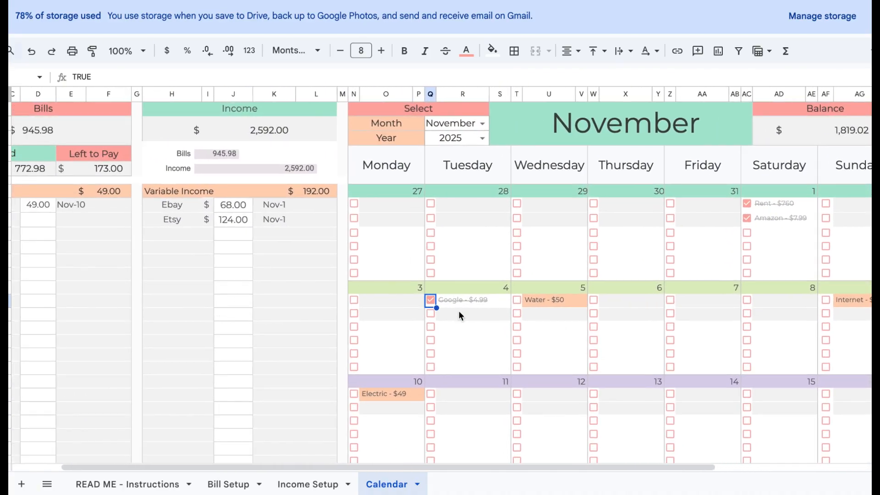
pyautogui.click(517, 300)
pyautogui.hscroll(-1, 517, 298)
pyautogui.scroll(1, 517, 298)
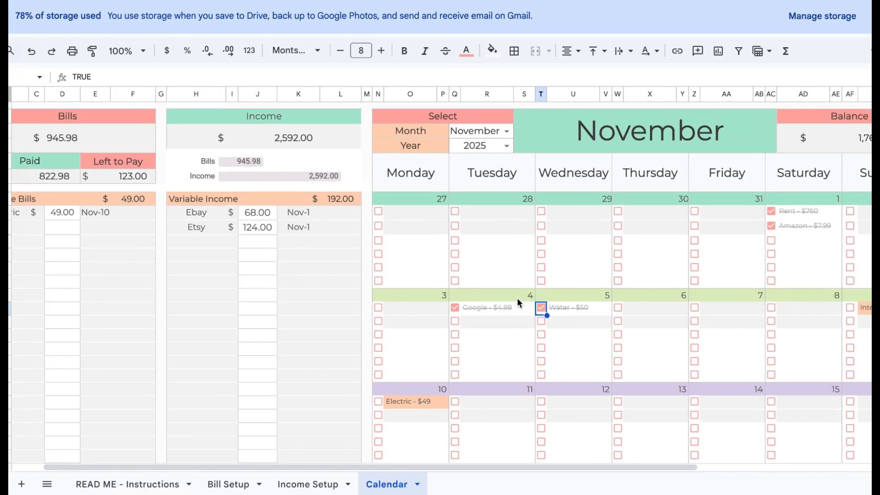
pyautogui.click(379, 402)
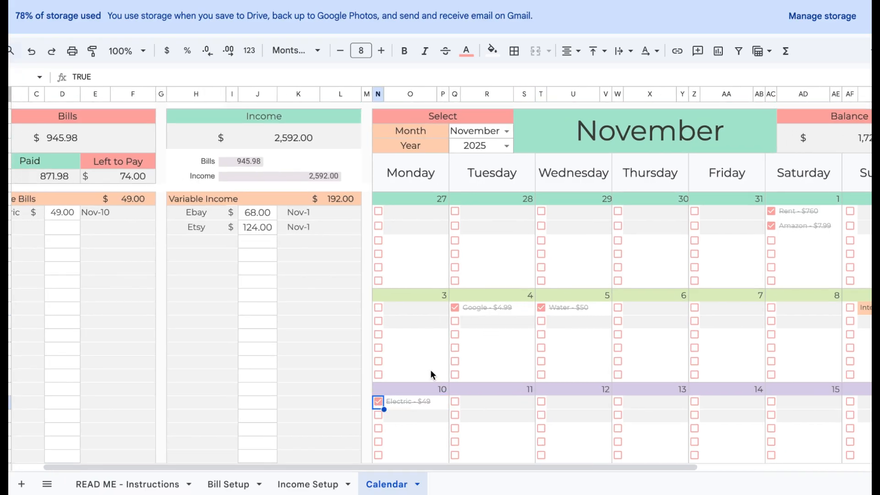
pyautogui.hscroll(5, 619, 399)
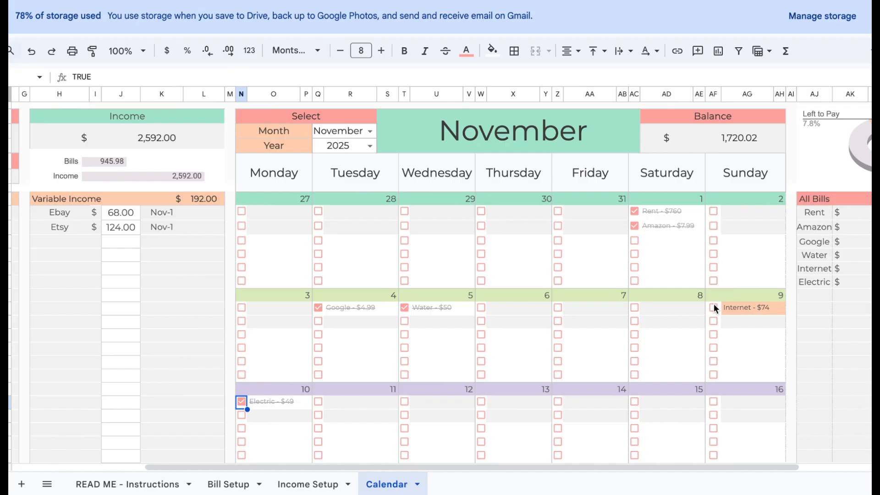
pyautogui.click(714, 307)
# - Review the remaining November weeks, the Paid and Left to Pay totals, the Balance and the paid-bills donut chart
pyautogui.scroll(-5, 715, 308)
pyautogui.hscroll(-1, 715, 308)
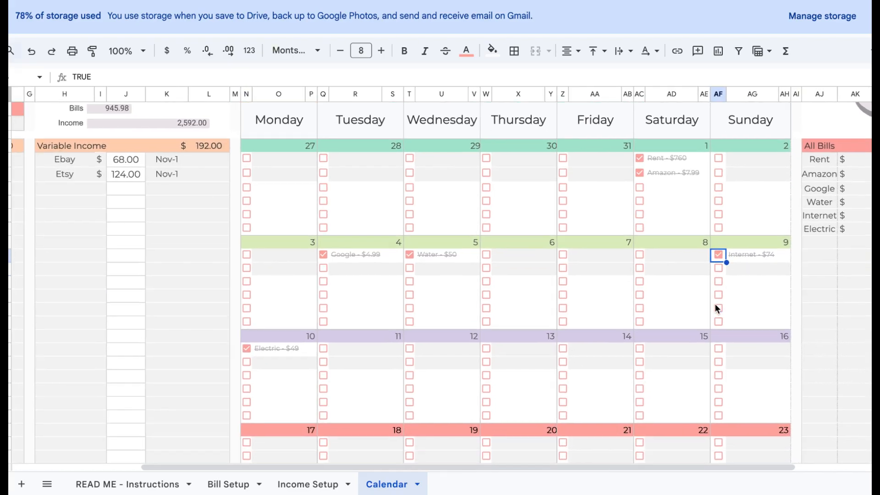
pyautogui.scroll(-1, 715, 305)
pyautogui.scroll(8, 718, 308)
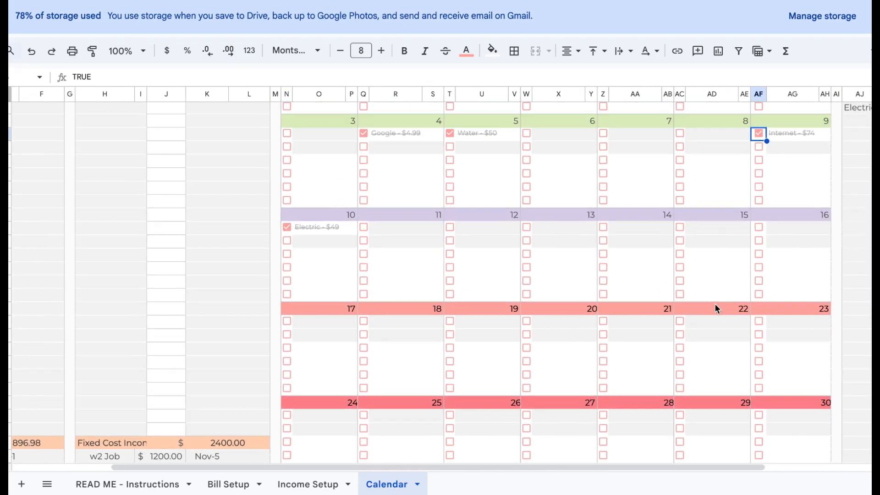
pyautogui.hscroll(-5, 717, 309)
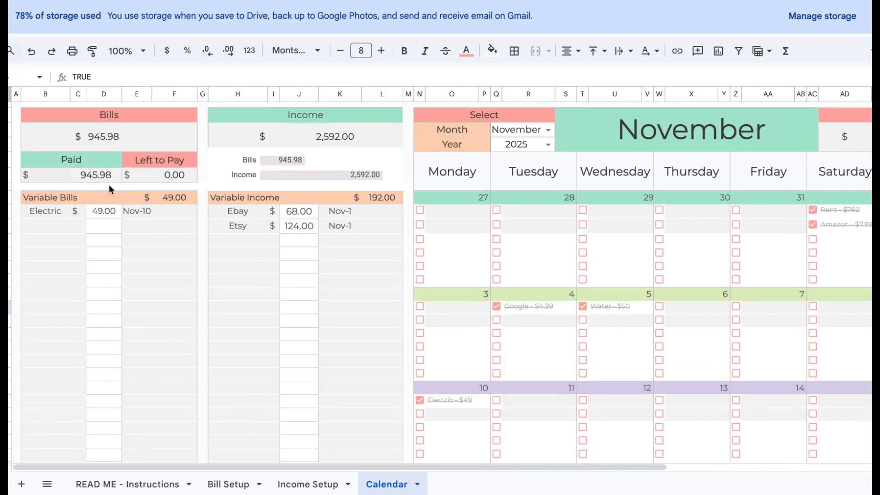
pyautogui.hscroll(9, 453, 205)
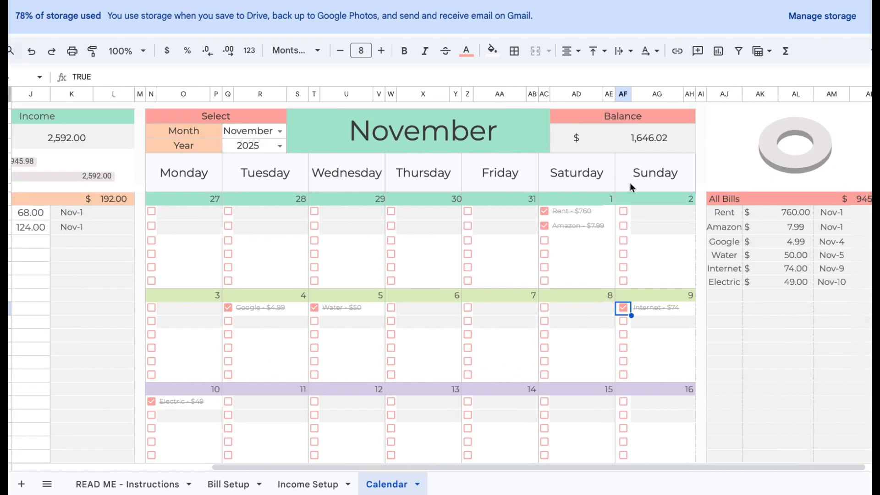
pyautogui.hscroll(1, 691, 240)
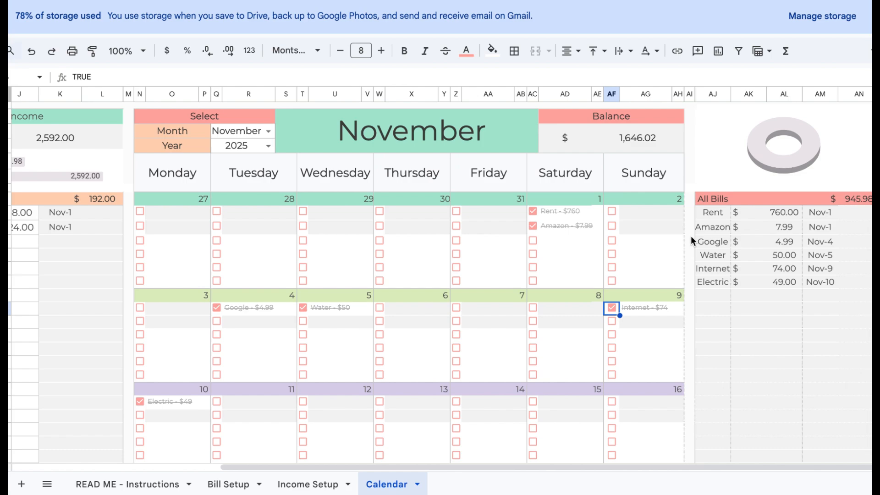
pyautogui.click(764, 161)
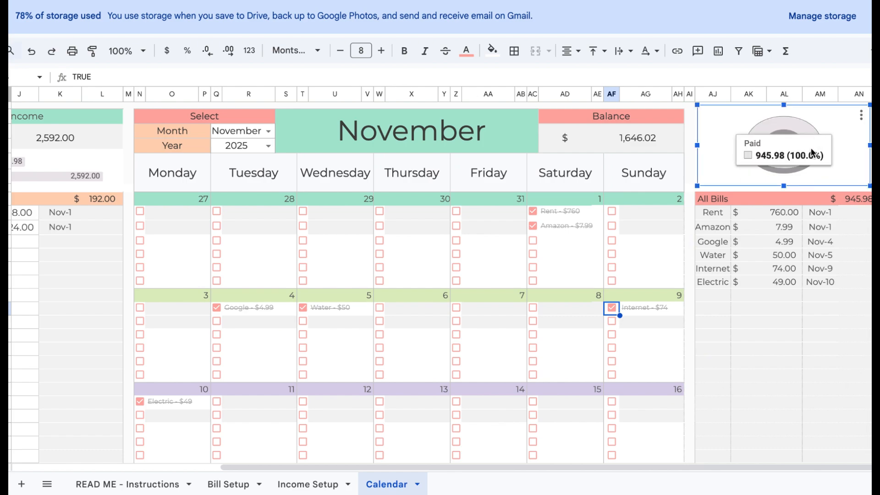
pyautogui.hscroll(-1, 662, 183)
pyautogui.hscroll(-5, 661, 183)
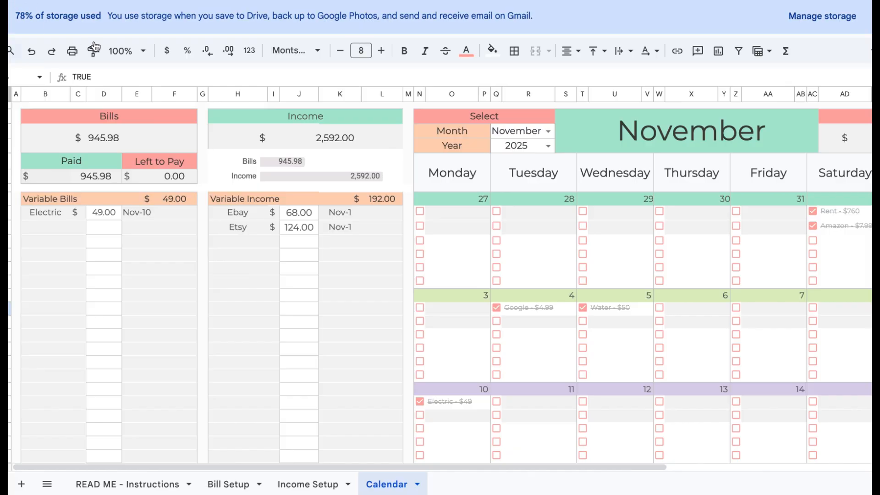
# - Reduce the Calendar sheet's zoom to 75% so the summaries, calendar and All Bills list fit side by side
pyautogui.click(142, 56)
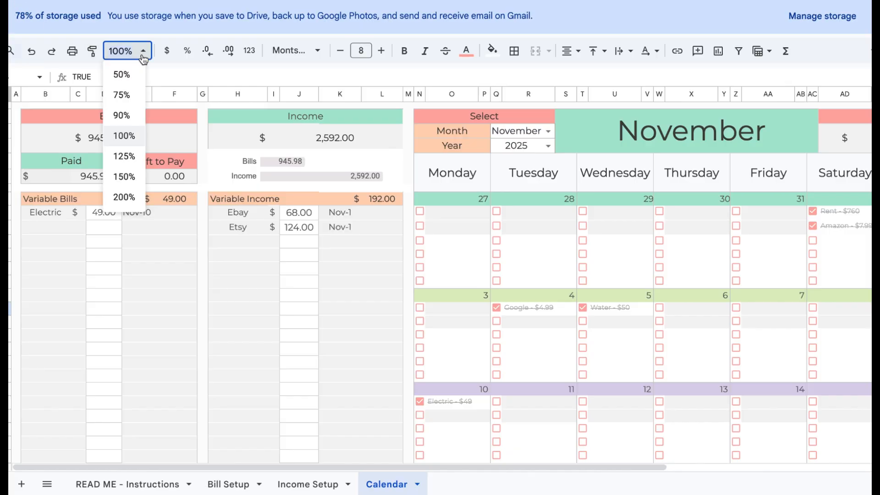
pyautogui.click(134, 120)
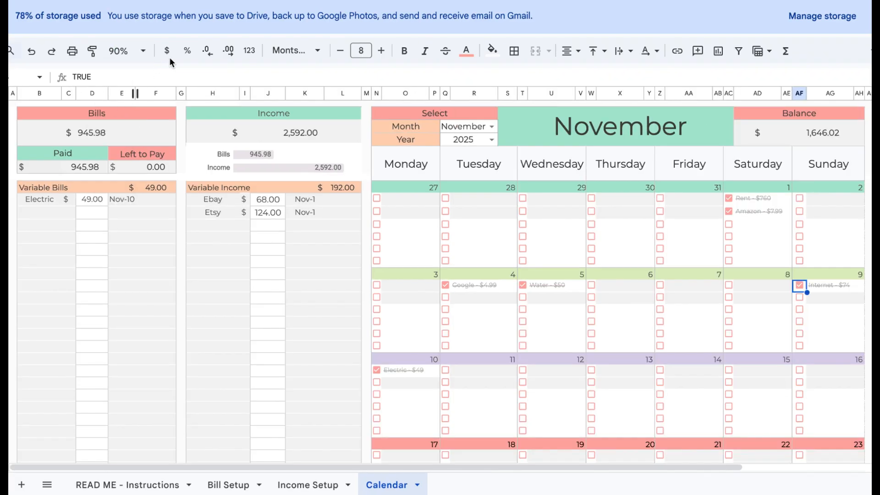
pyautogui.click(145, 57)
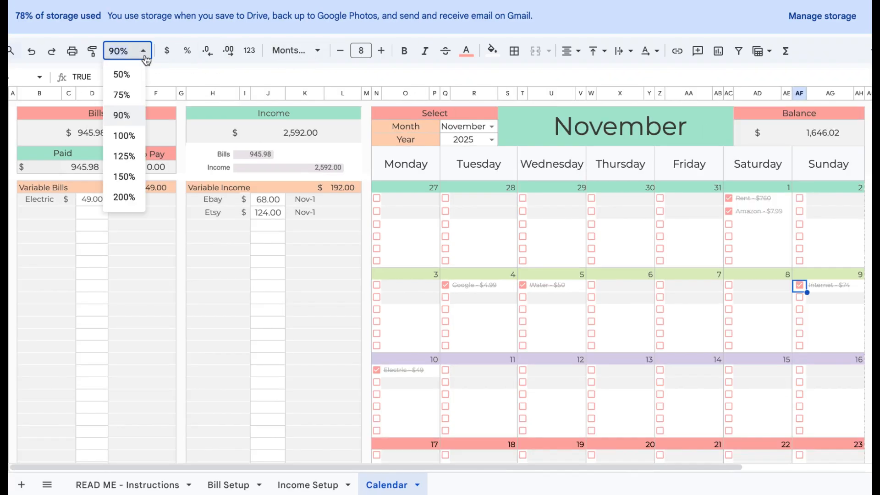
pyautogui.click(131, 93)
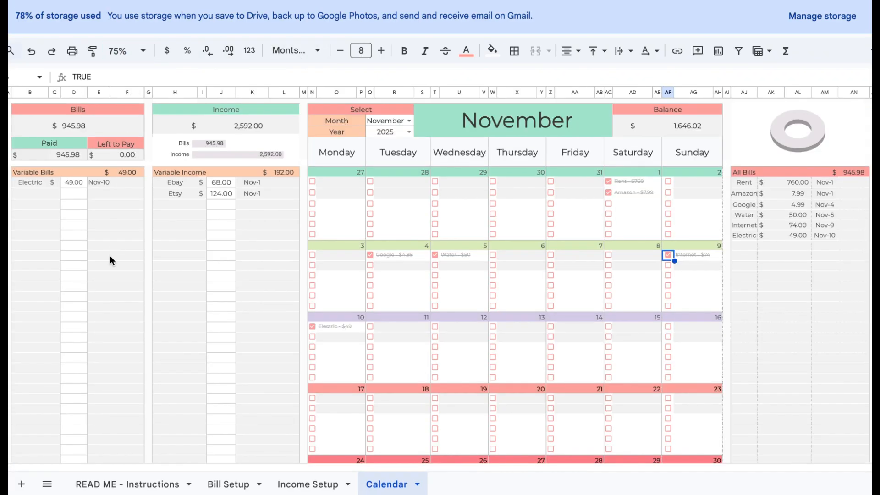